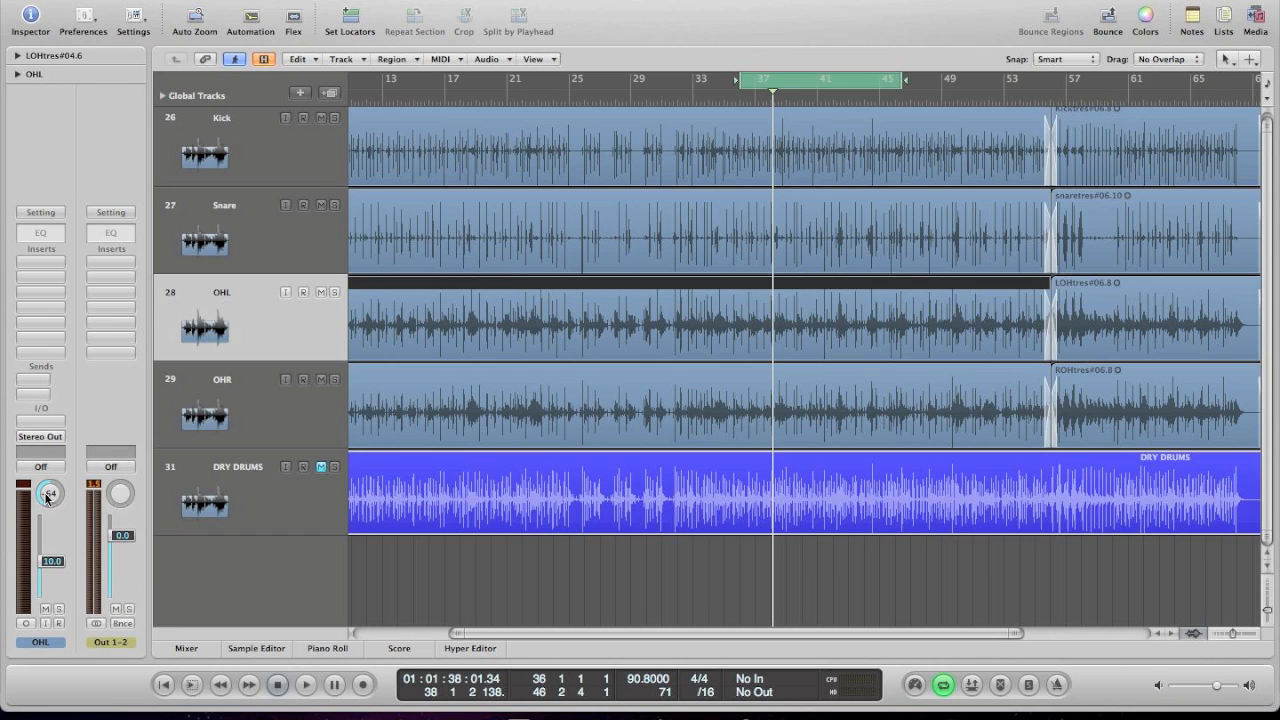
Step: Centre the pan of the OHL track, solo it and audition the cycle section from bar 36
drag(46, 498, 46, 498)
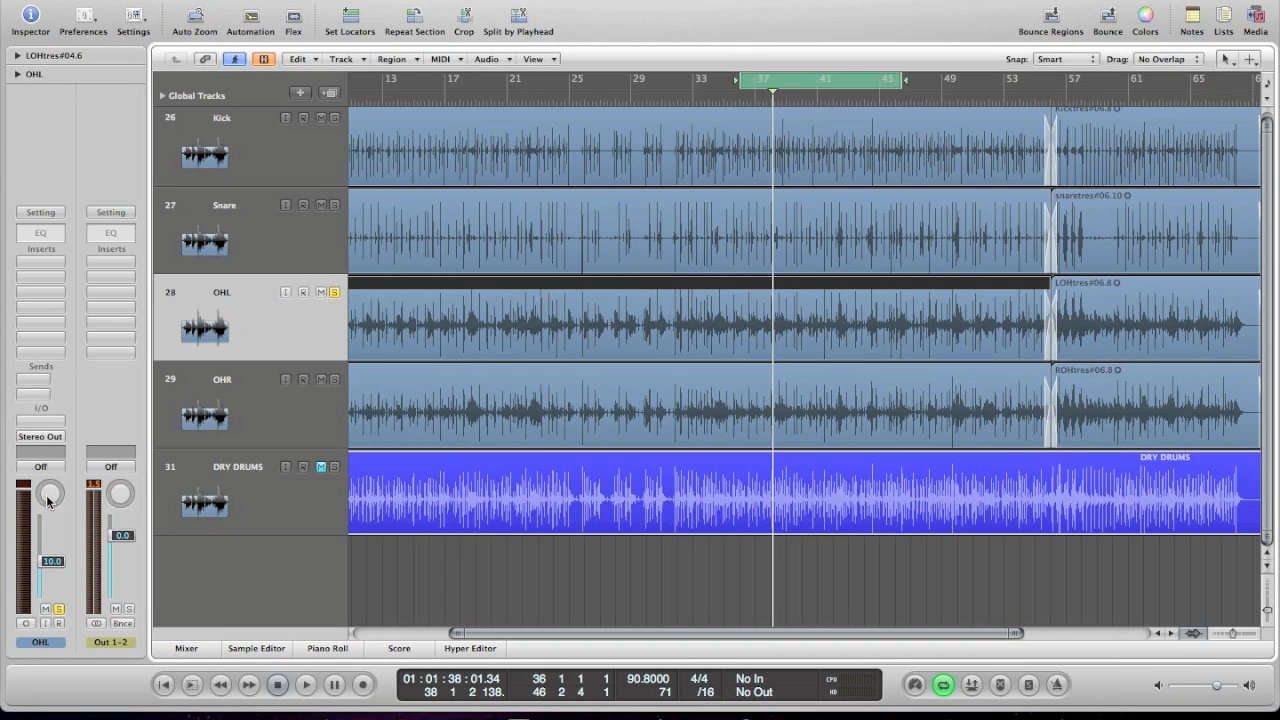
key(space)
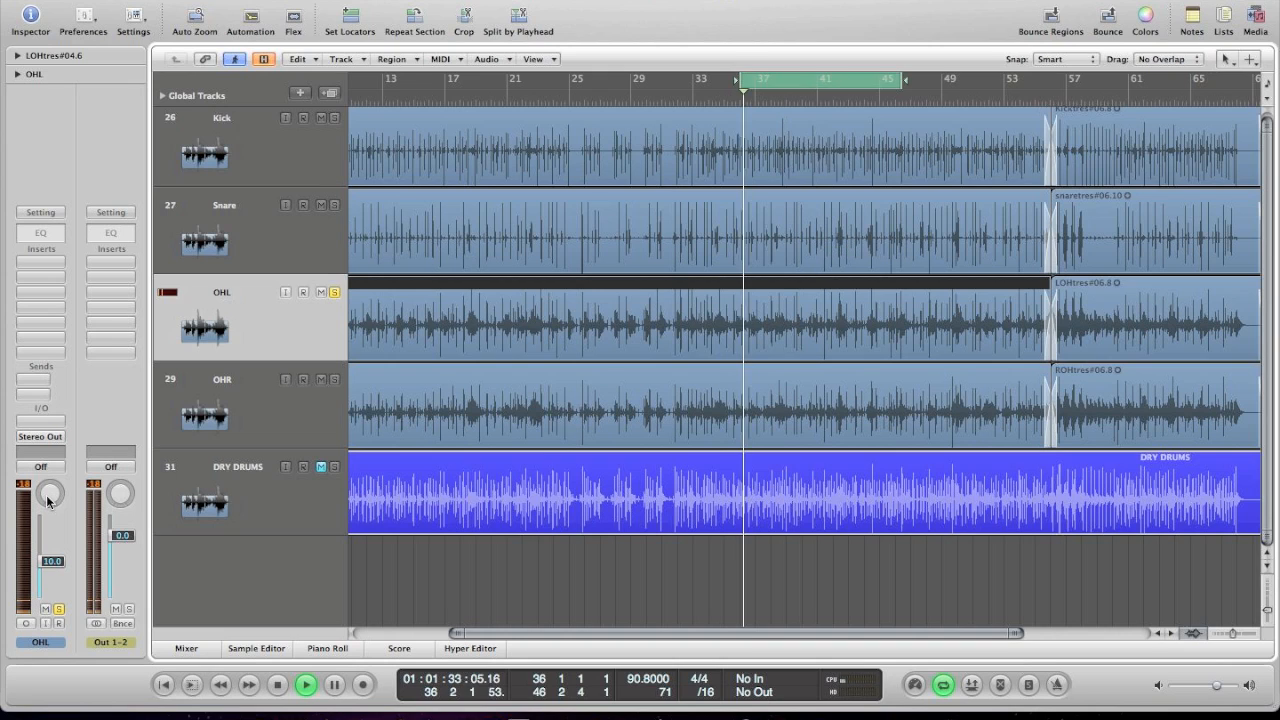
key(space)
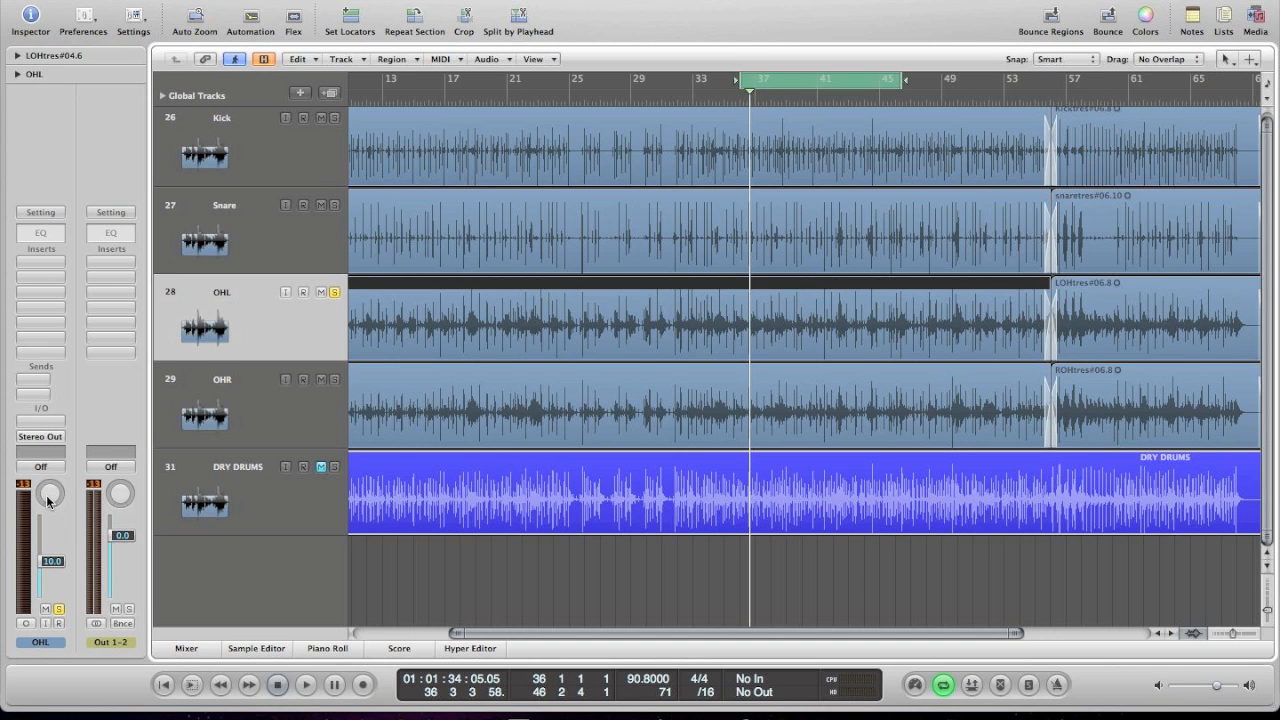
Step: Examine the OHL and OHR overhead waveforms around bar 36 at a closer zoom
key(ctrl+Right)
key(ctrl+Right)
key(ctrl+Right)
key(ctrl+Right)
key(ctrl+Right)
key(ctrl+Right)
key(ctrl+Right)
key(ctrl+Right)
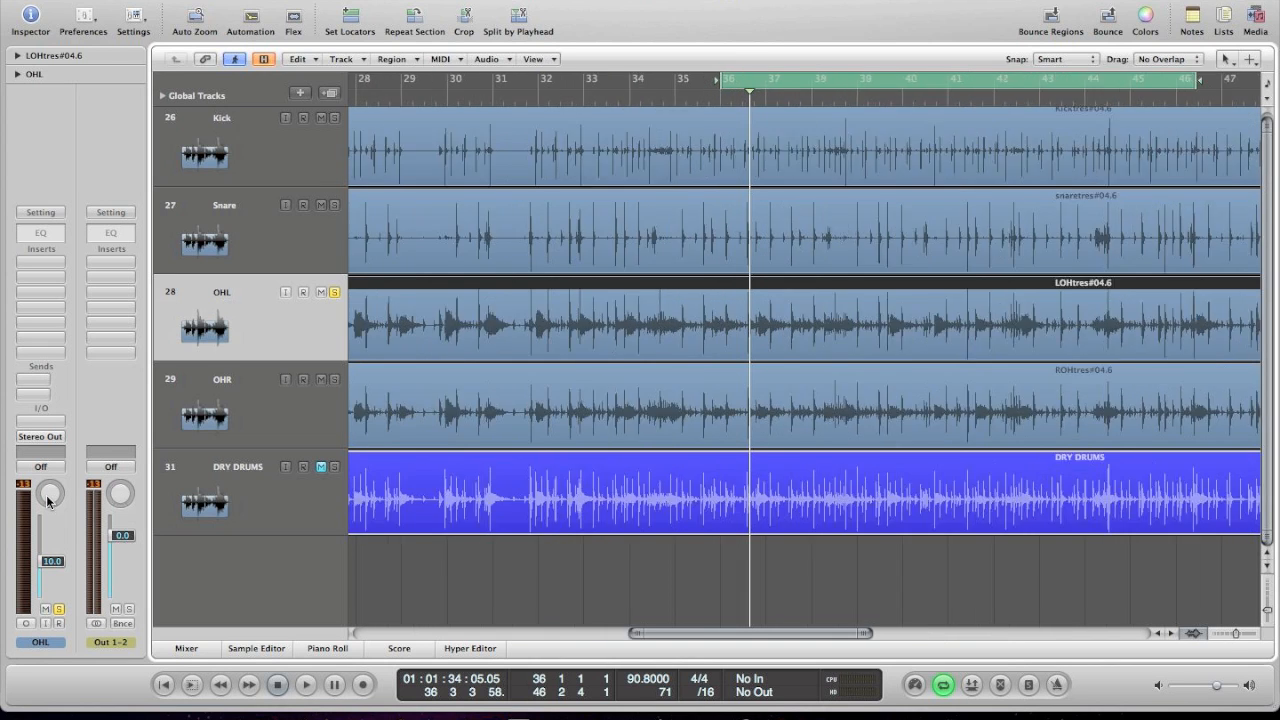
key(ctrl+Down)
key(ctrl+Down)
key(ctrl+Down)
key(ctrl+Down)
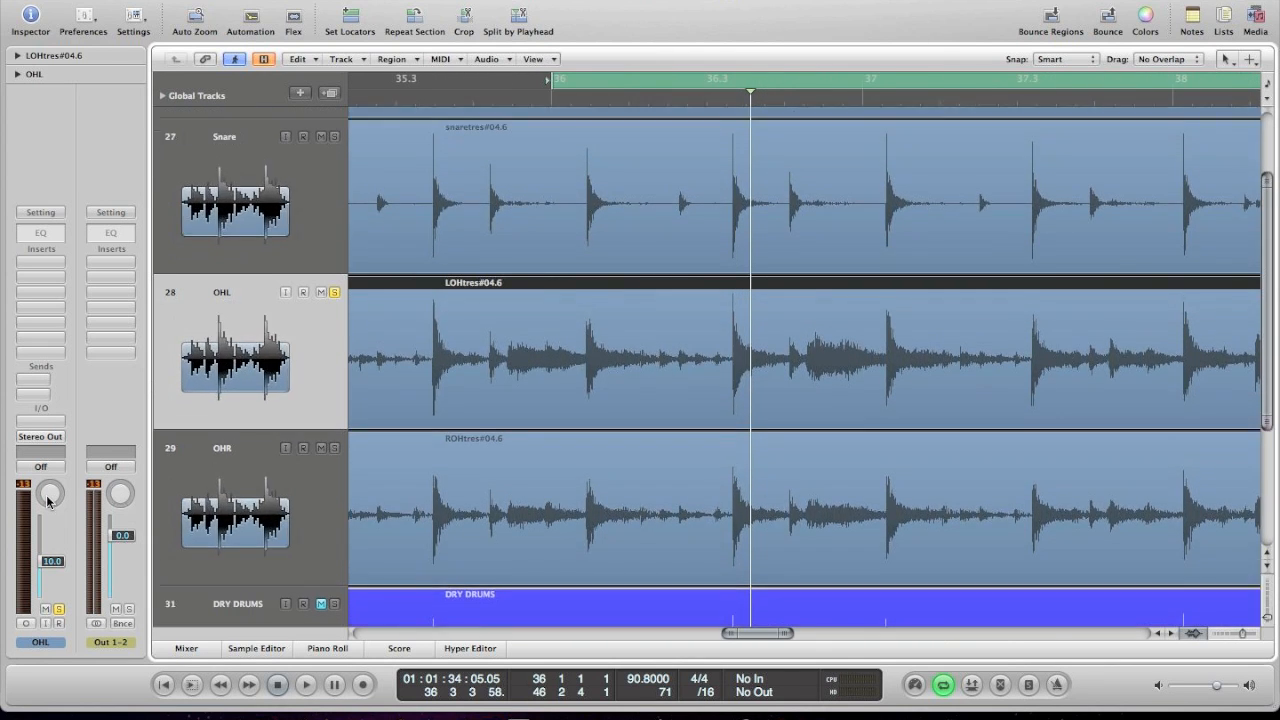
key(ctrl+Right)
key(ctrl+Right)
key(ctrl+Right)
key(ctrl+Left)
key(ctrl+Left)
key(ctrl+Left)
key(ctrl+Left)
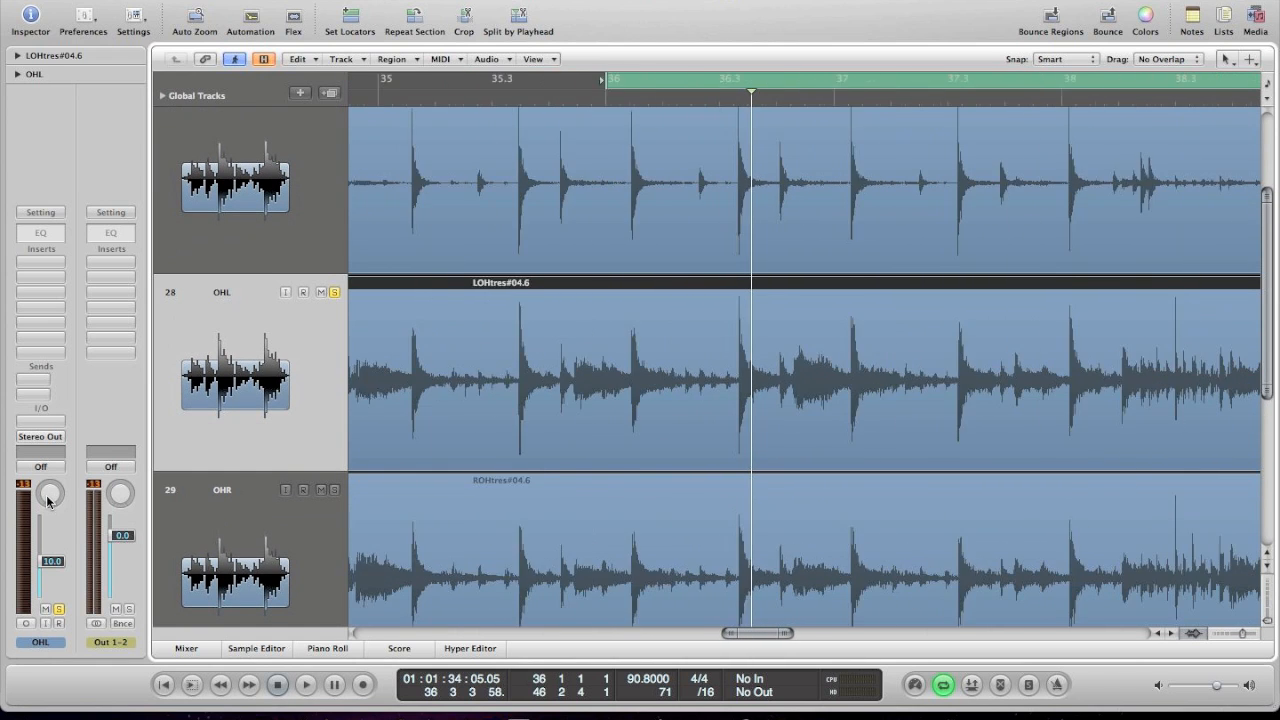
Step: Insert a Channel EQ on the OHL track and enable its low-cut band and analyzer during playback
double_click(41, 233)
key(space)
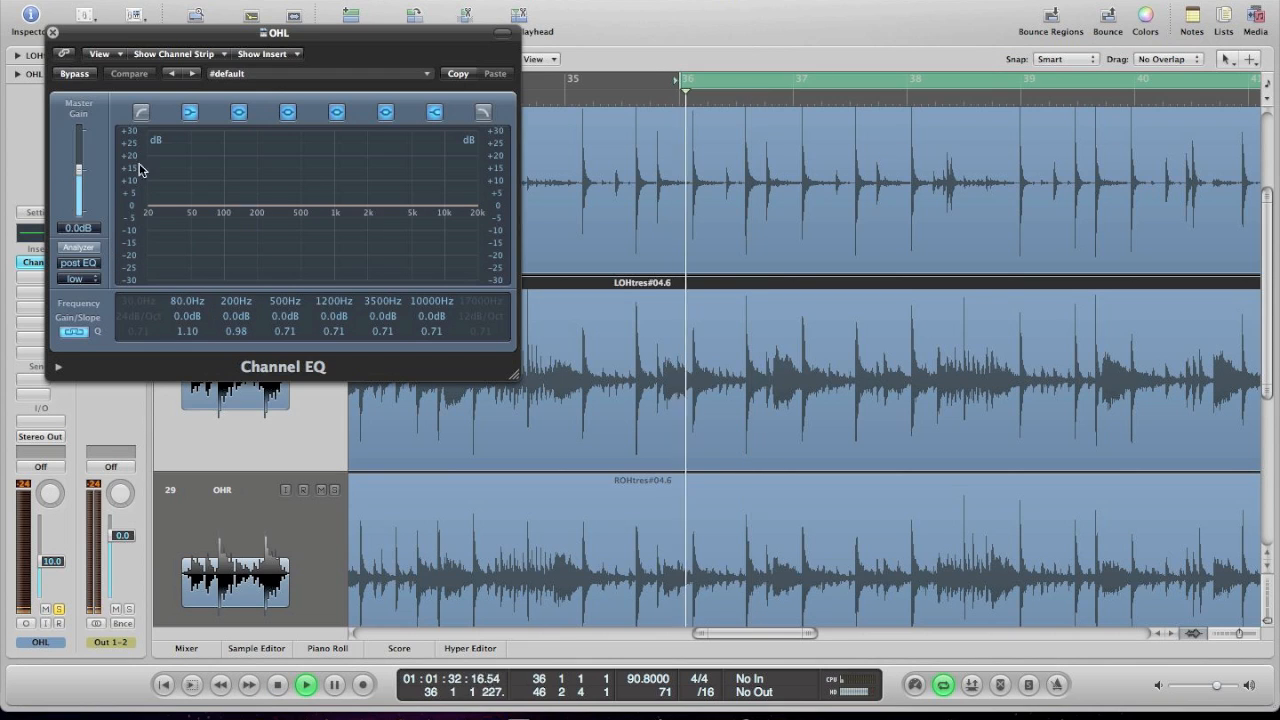
click(141, 112)
click(92, 249)
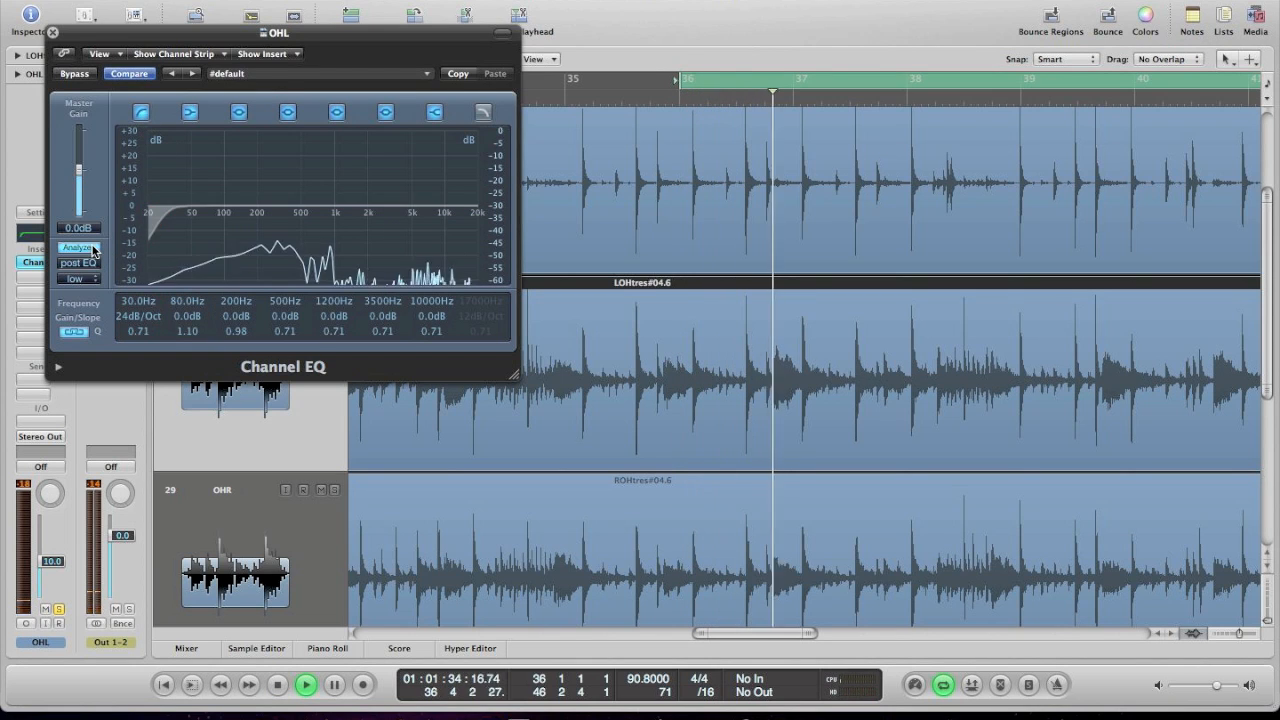
Step: Set the low-cut frequency of the OHL Channel EQ to 100 Hz and listen to the result
key(space)
drag(145, 275, 144, 223)
key(space)
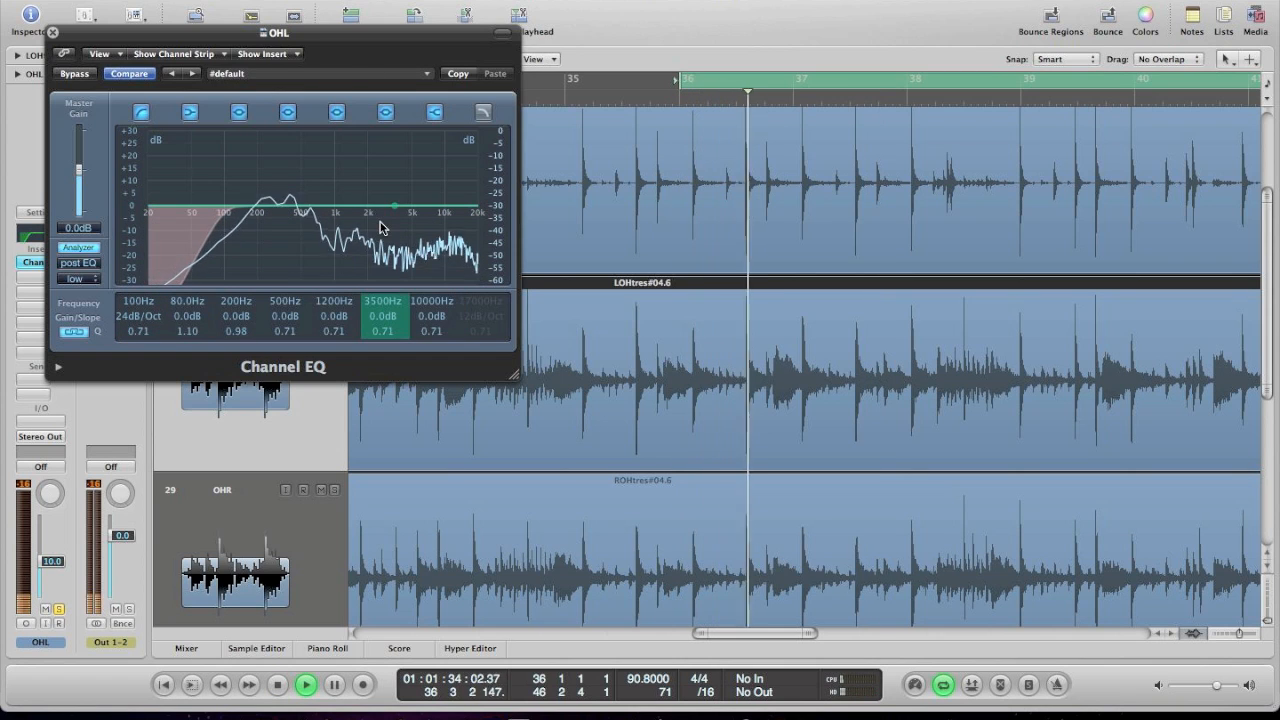
Step: Set the high shelf of the OHL Channel EQ to 4050 Hz with a gain of +4.0 dB
key(space)
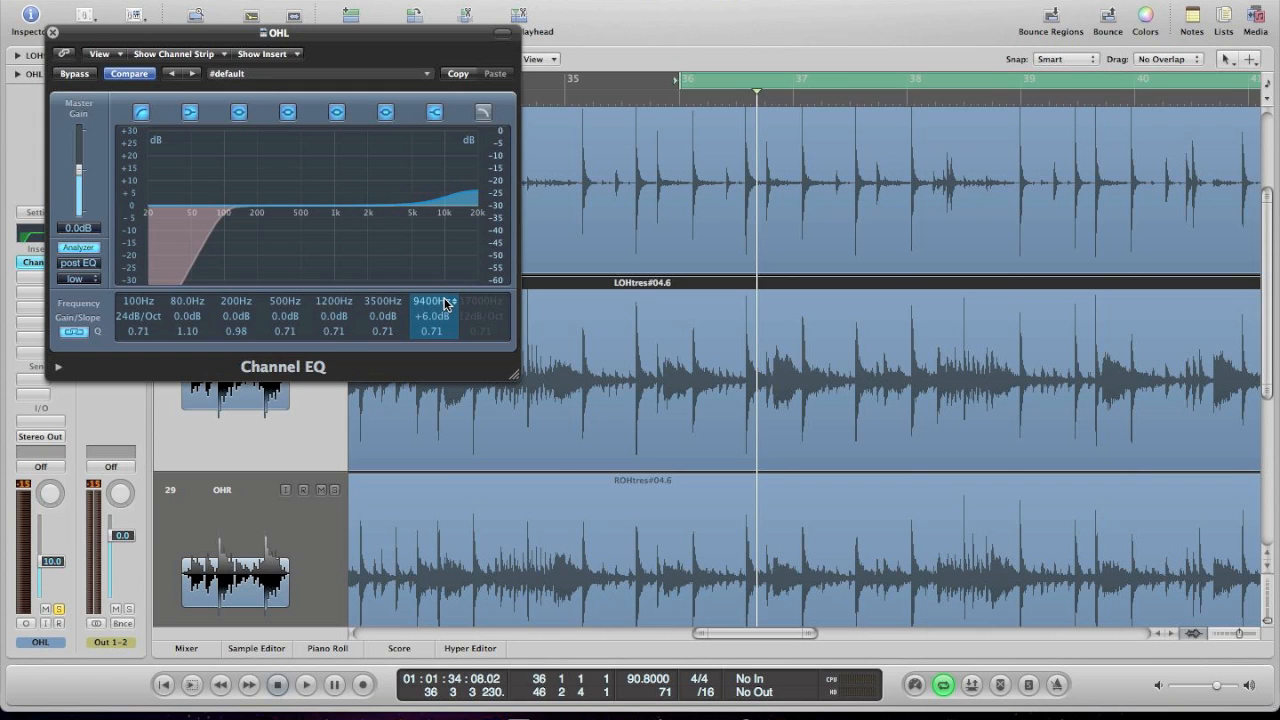
drag(442, 272, 449, 381)
key(space)
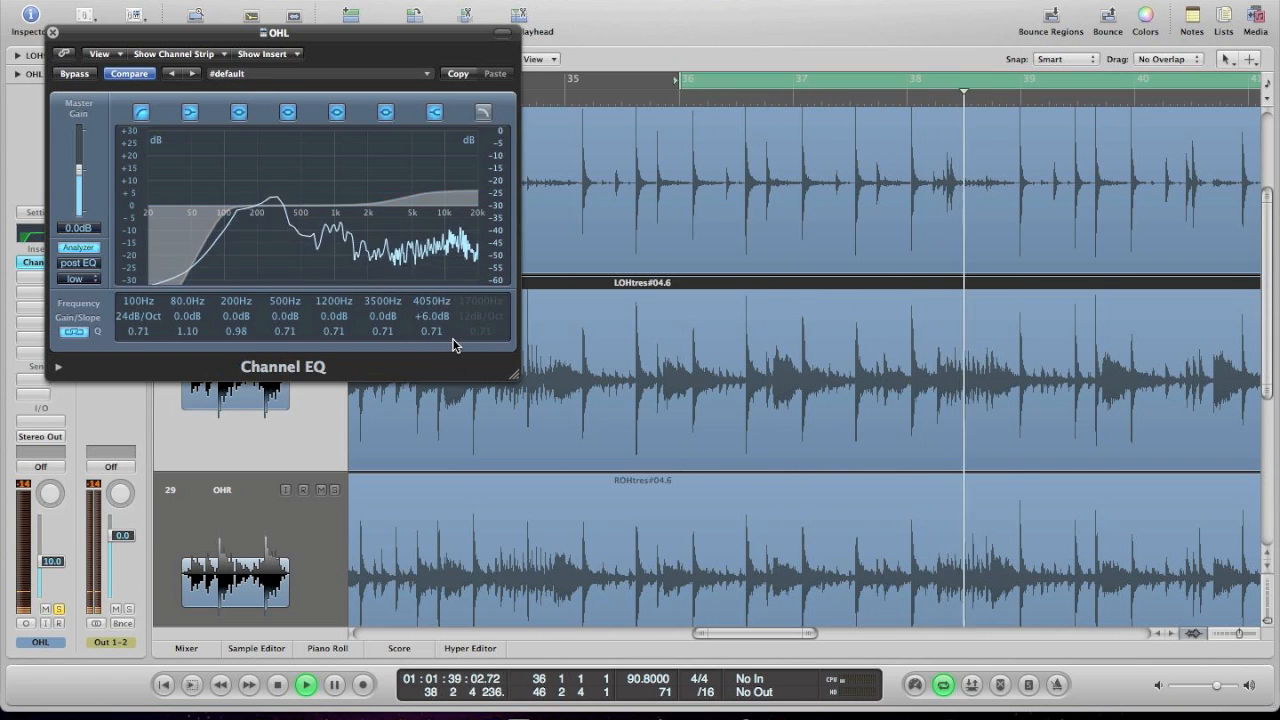
drag(440, 321, 441, 324)
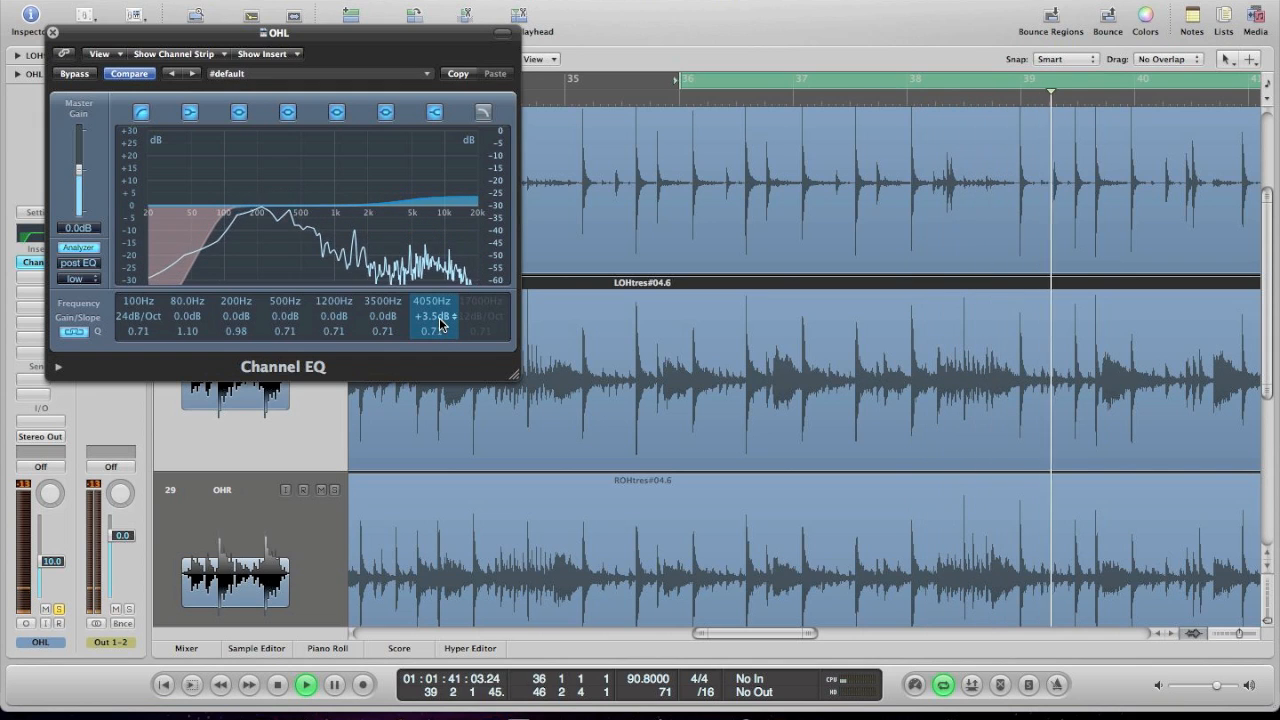
Step: Compare the OHL overhead with the Channel EQ bypassed and active during playback
click(75, 74)
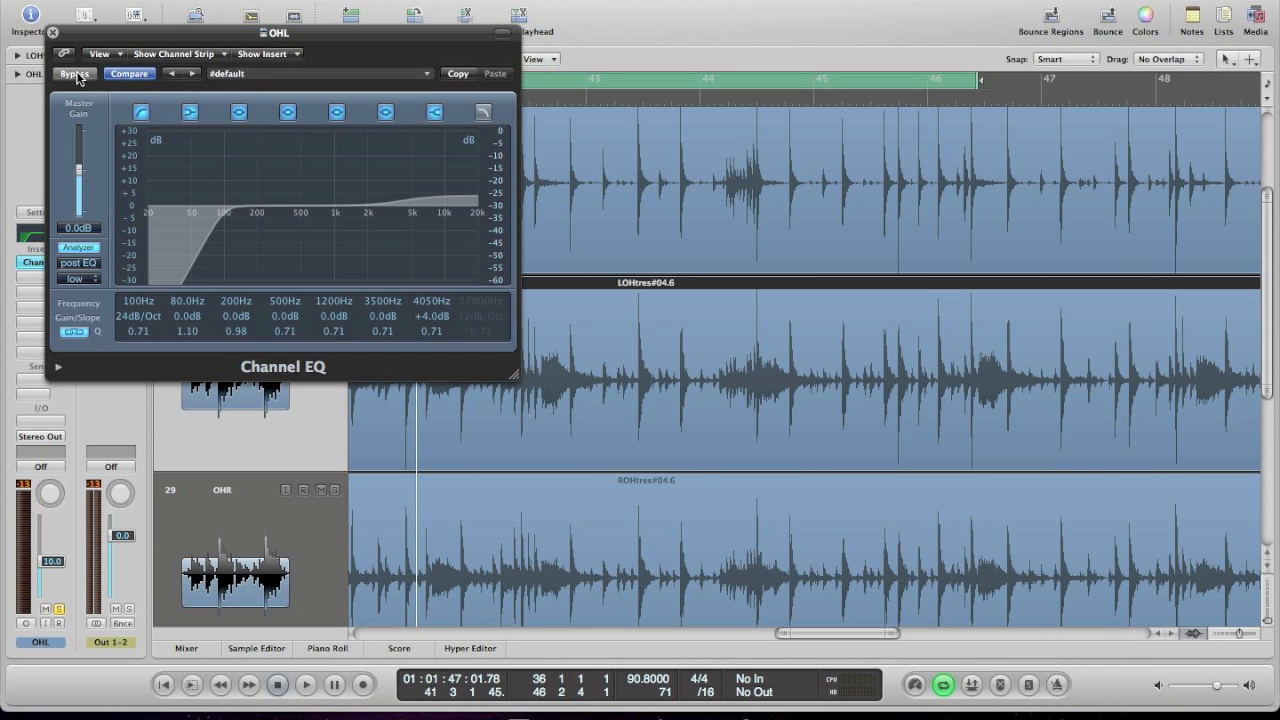
key(space)
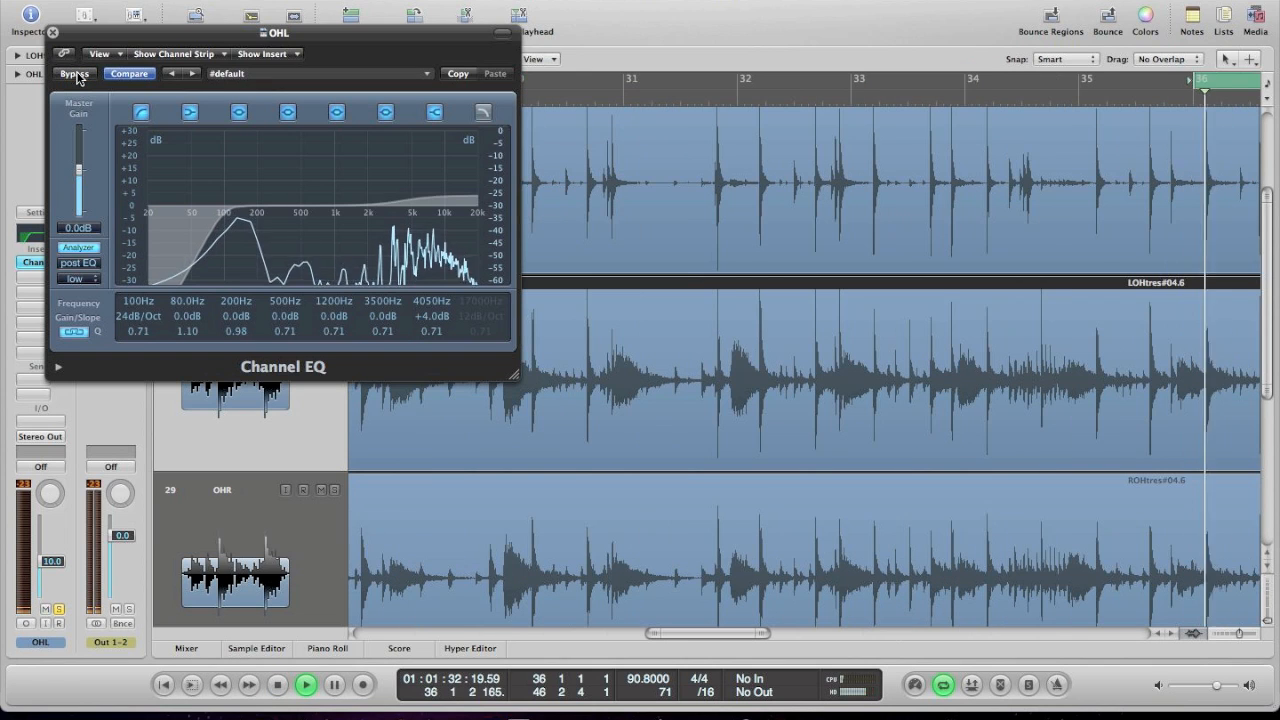
click(78, 78)
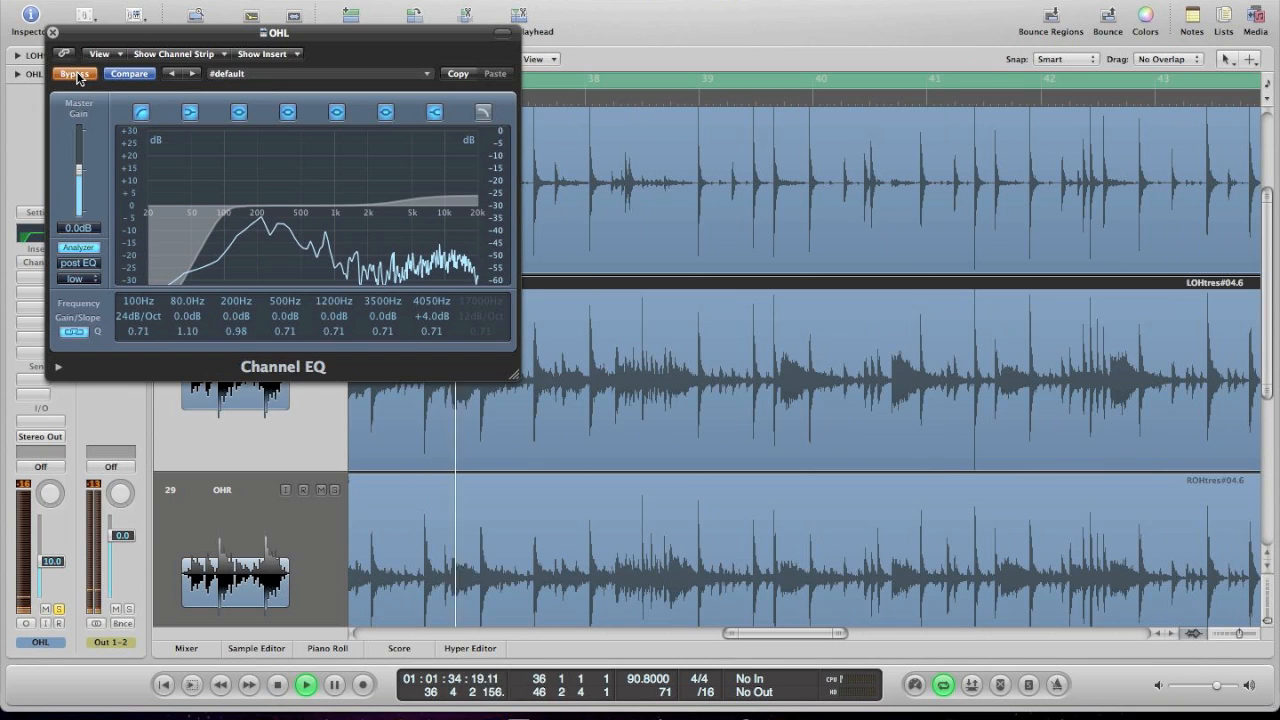
click(76, 75)
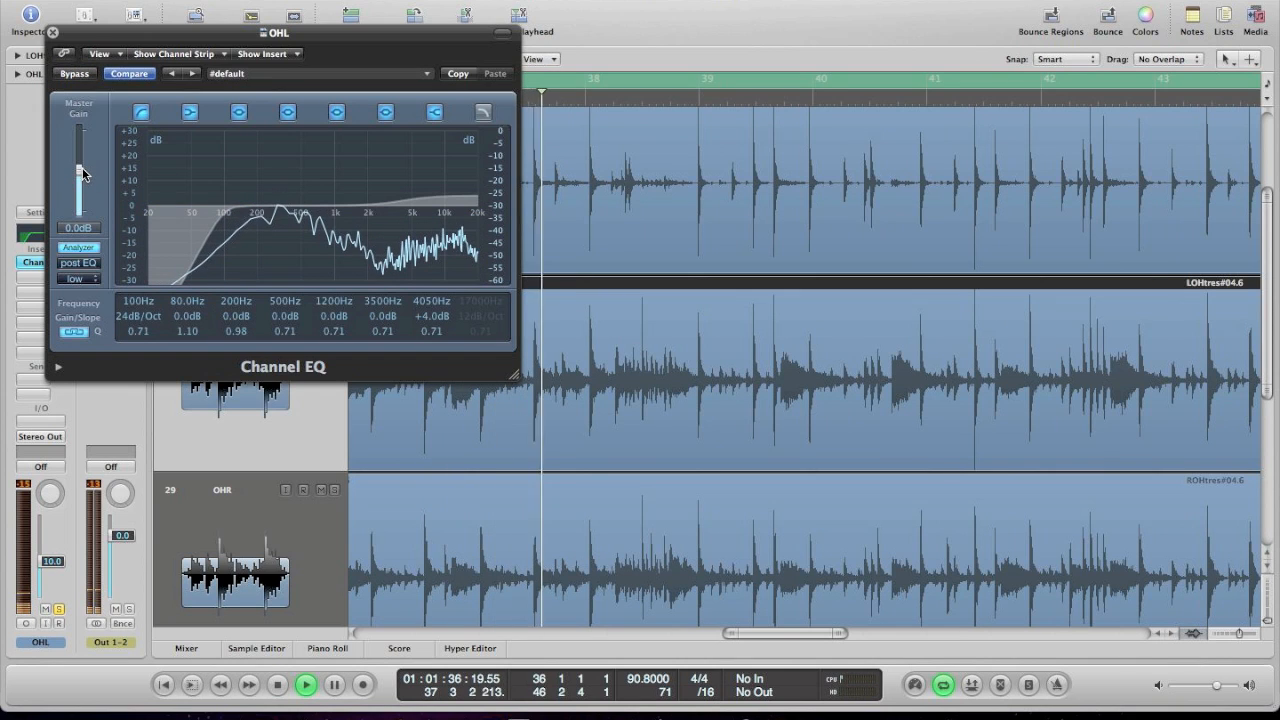
Step: Try a master gain of -2.0 dB on the Channel EQ and compare it with the bypassed sound
drag(82, 174, 84, 176)
key(space)
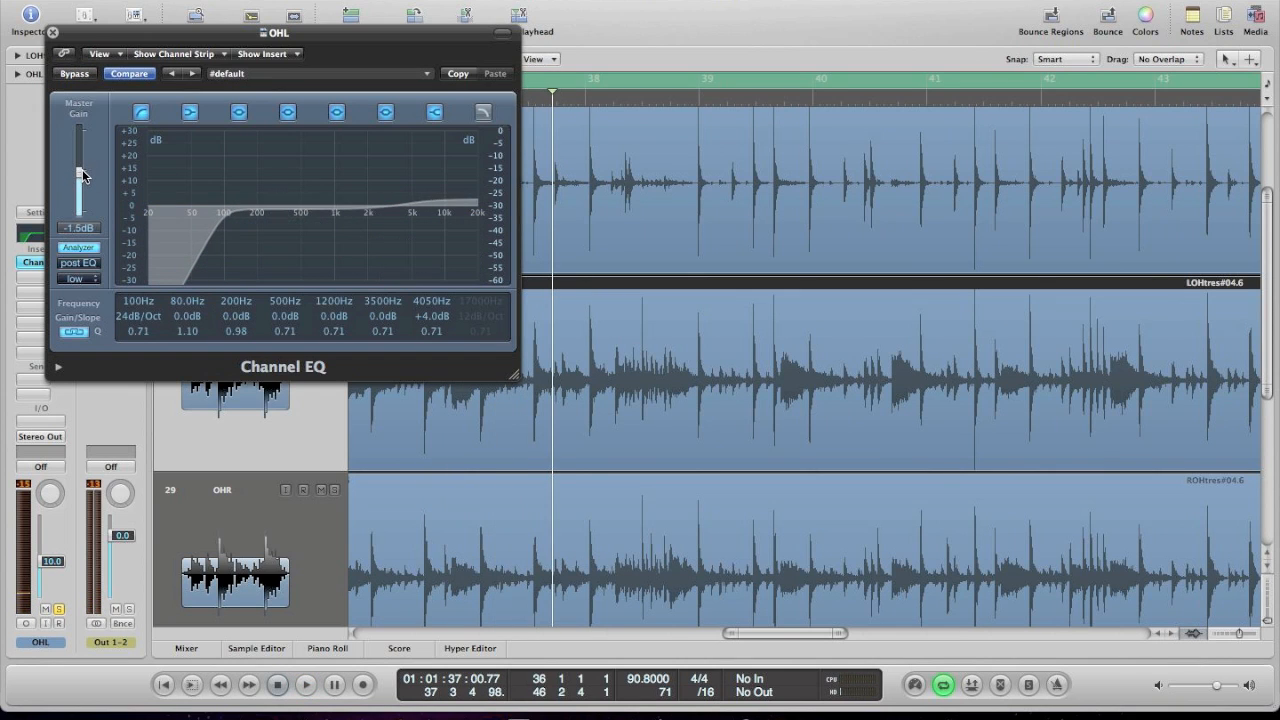
key(space)
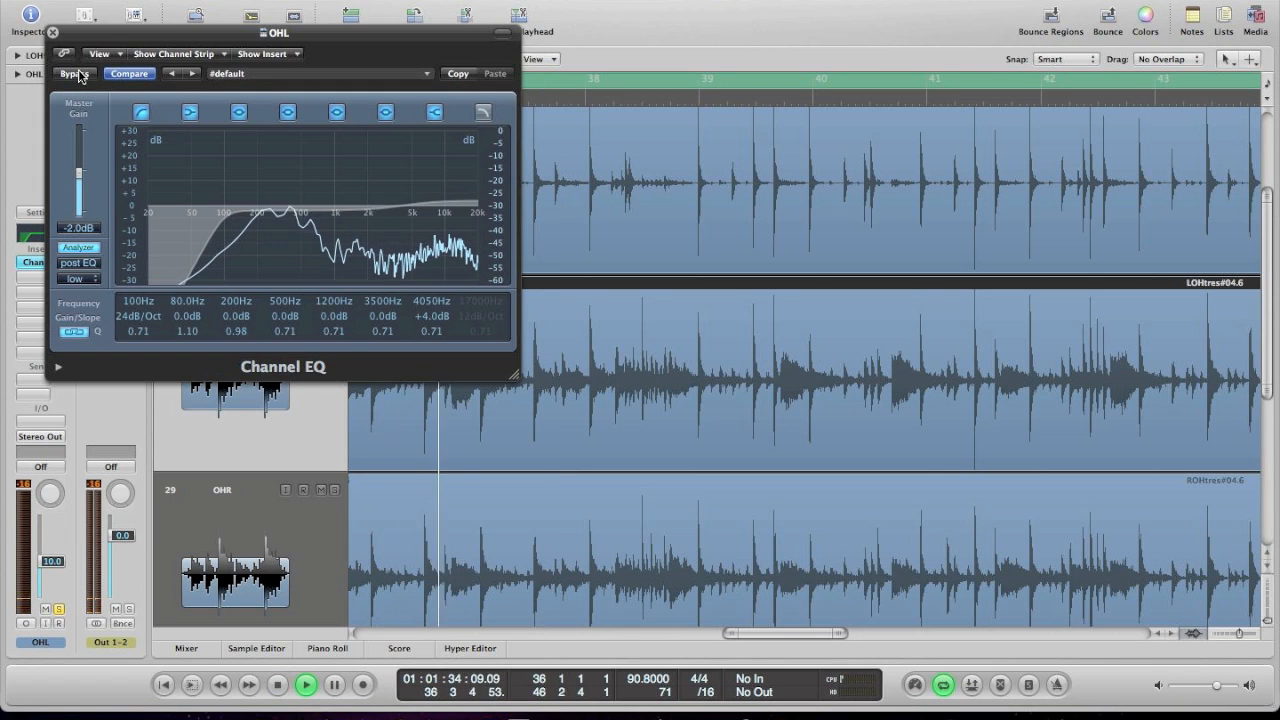
click(78, 75)
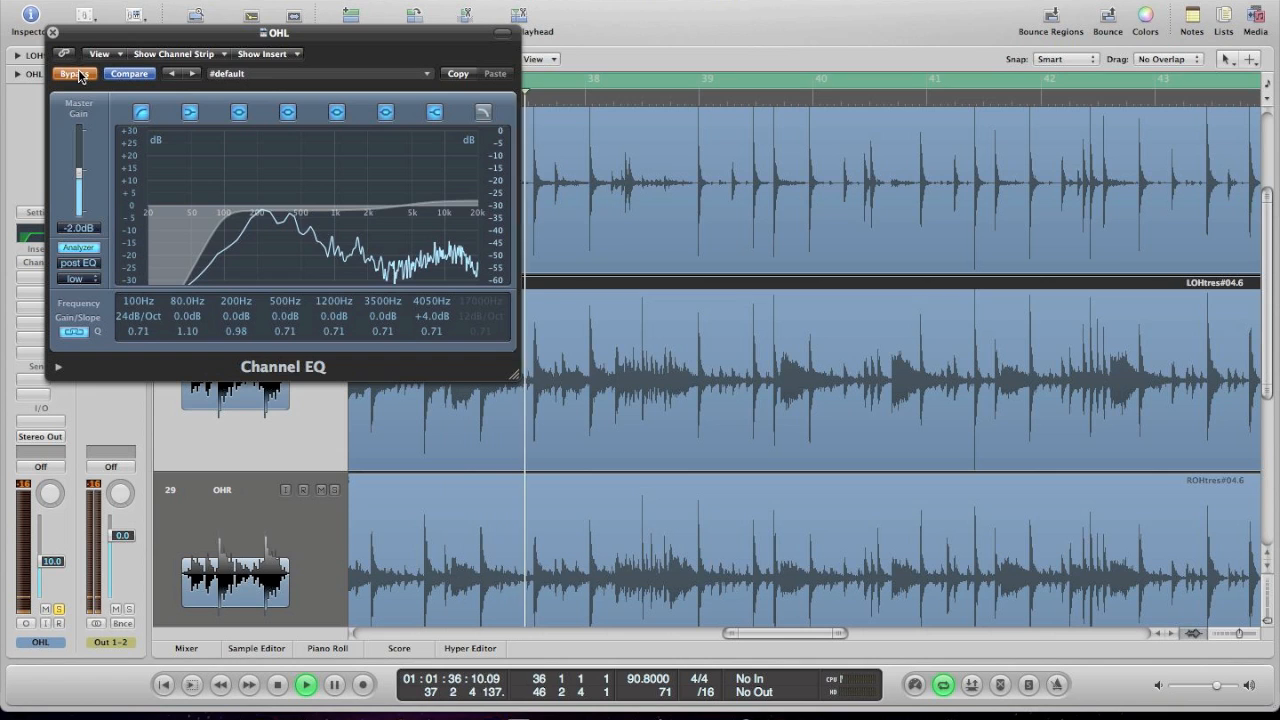
click(78, 75)
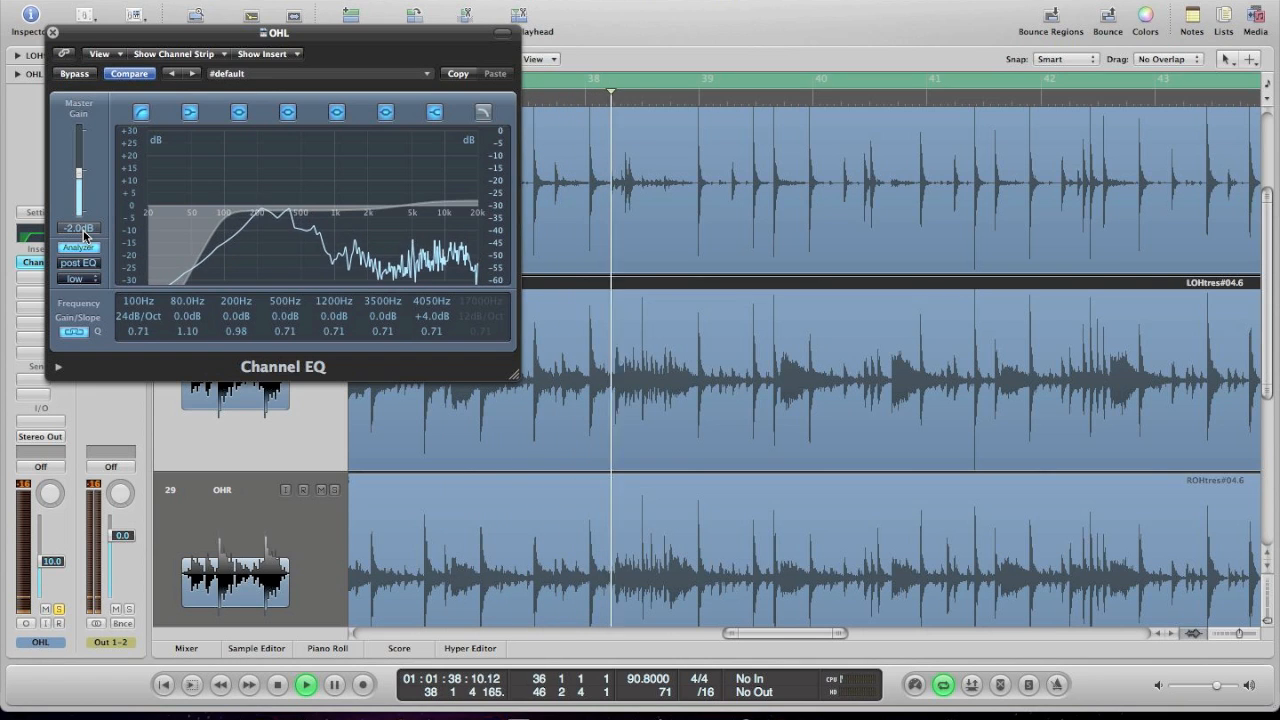
key(space)
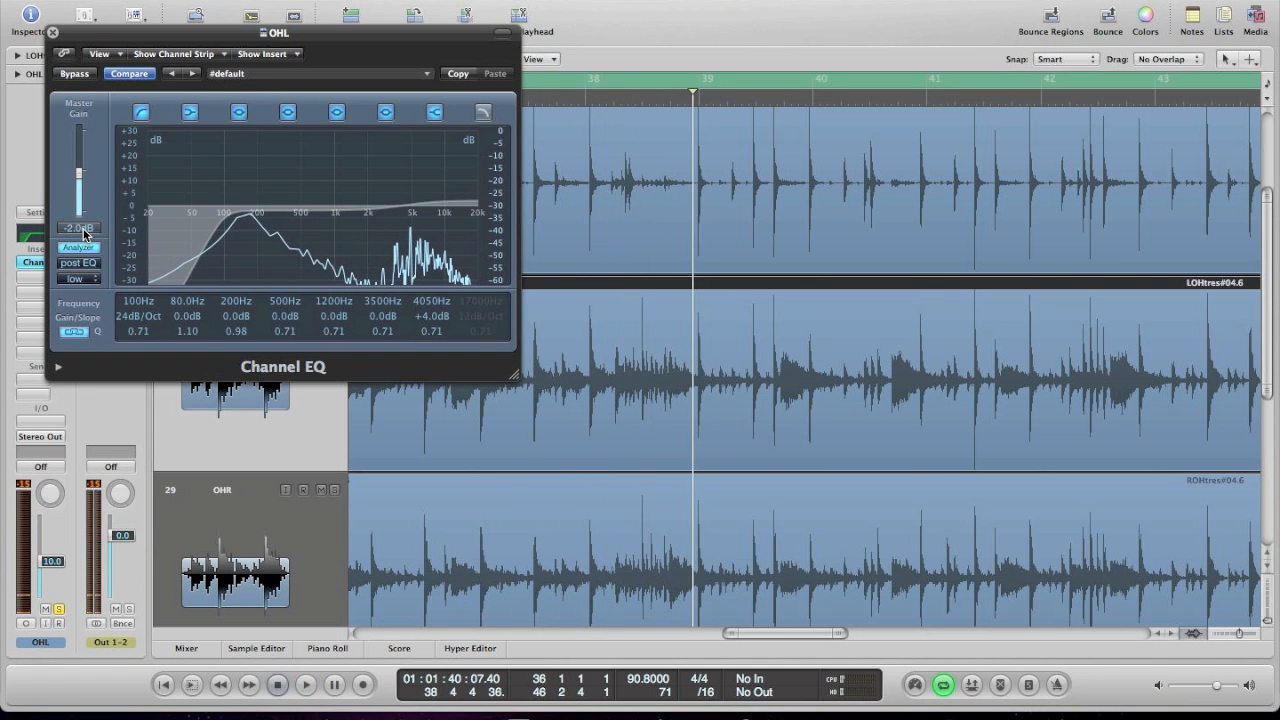
Step: Reset the Channel EQ master gain to 0 dB
double_click(82, 229)
text(0)
key(Return)
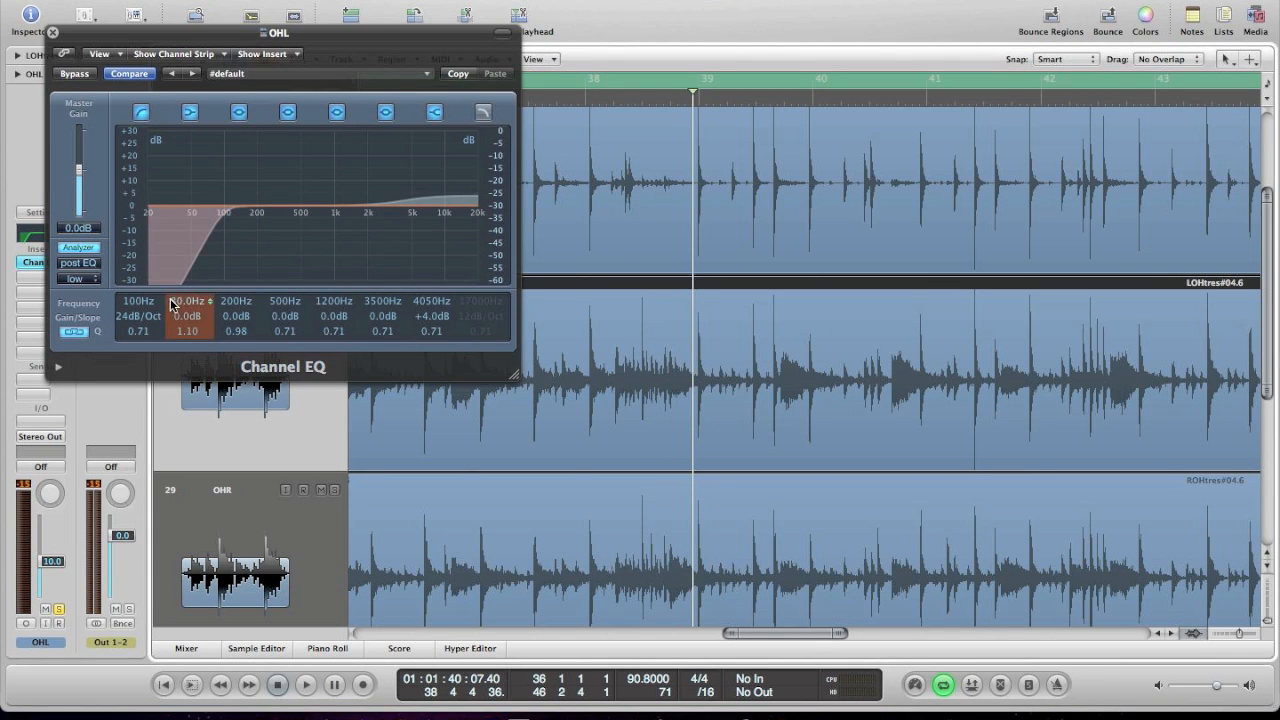
Step: Try raising the low-cut frequency to 650 Hz during playback, and return it to 100 Hz
key(space)
drag(157, 303, 165, 190)
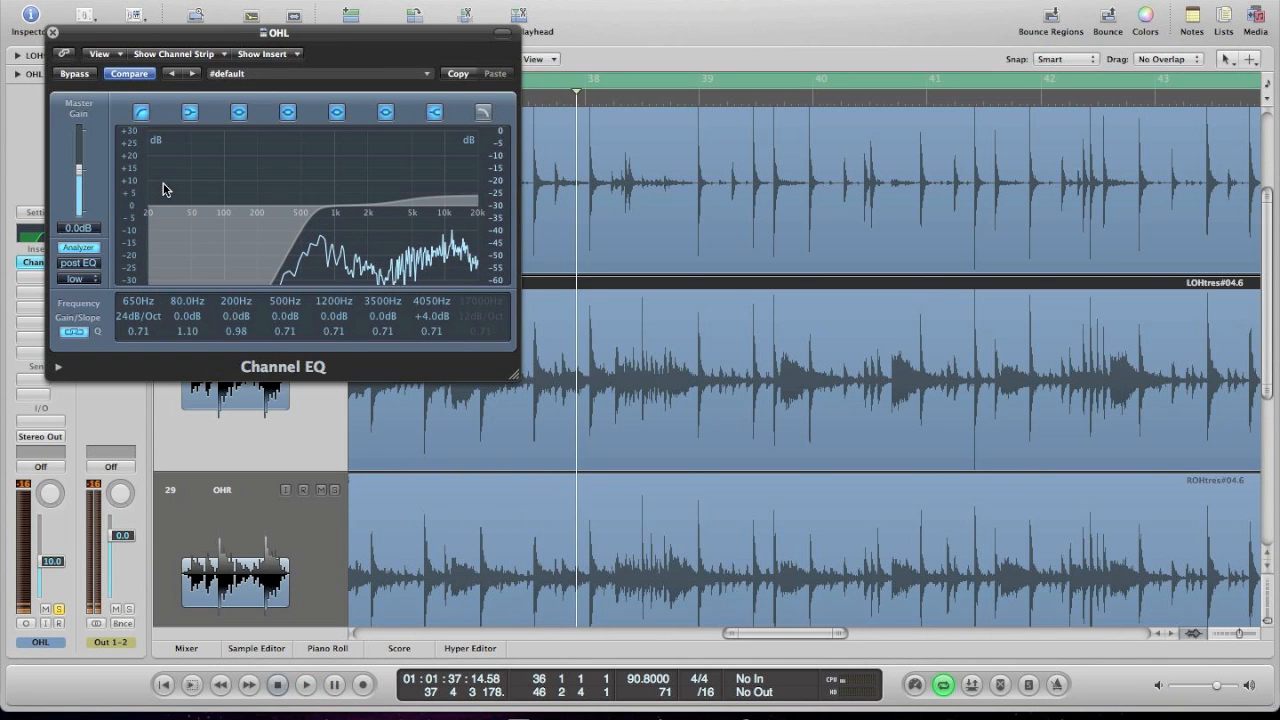
drag(143, 303, 165, 390)
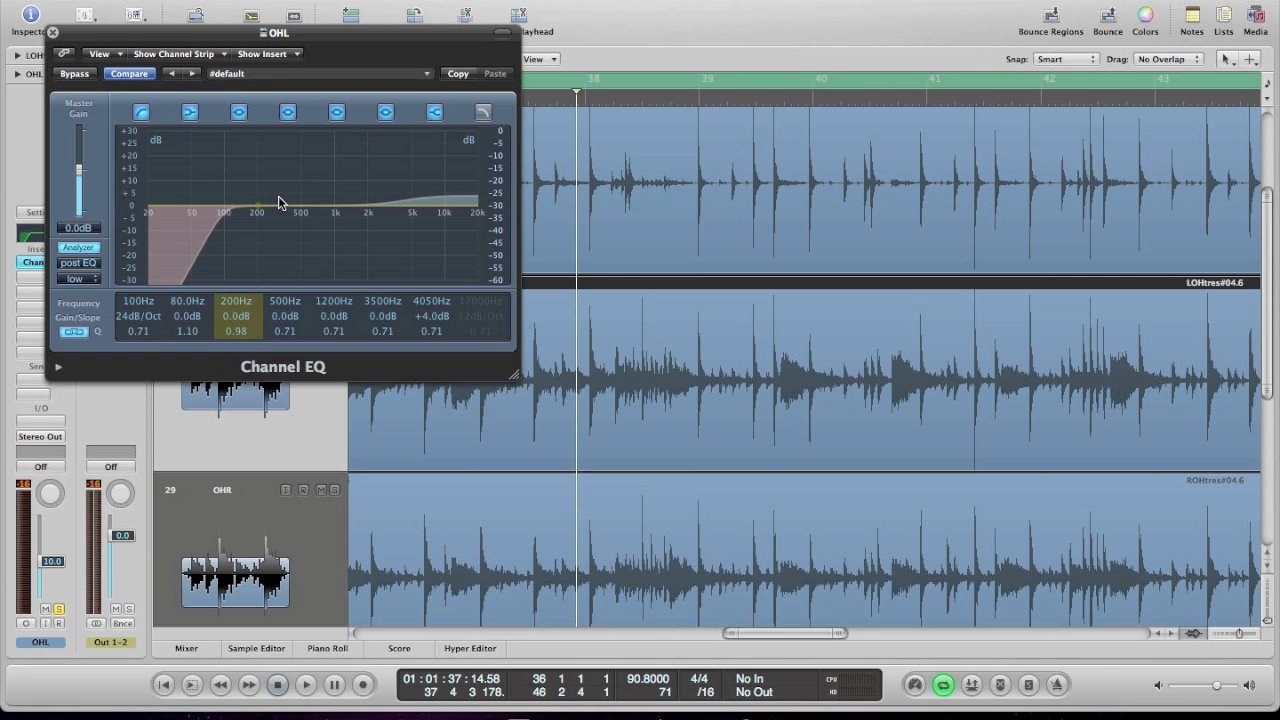
Step: Set the 500 Hz band to 580 Hz with a gain of -3.0 dB and compare against the bypassed EQ
key(space)
click(285, 315)
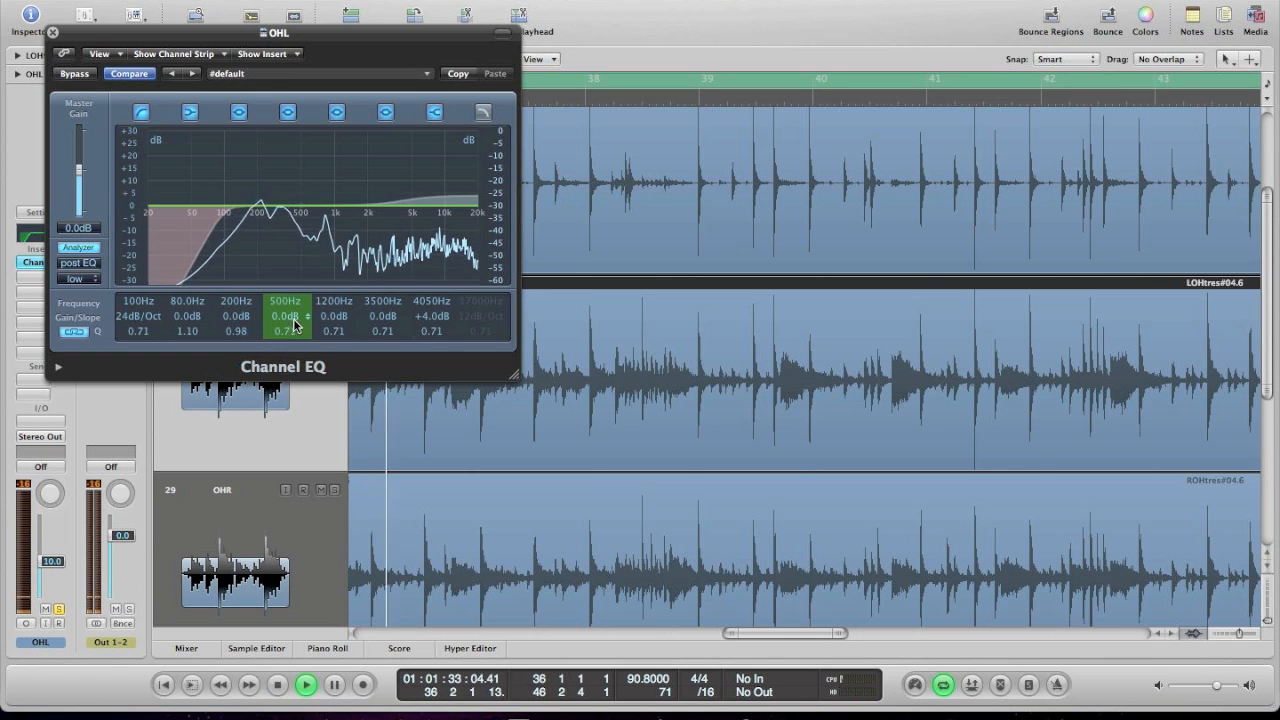
drag(288, 316, 294, 363)
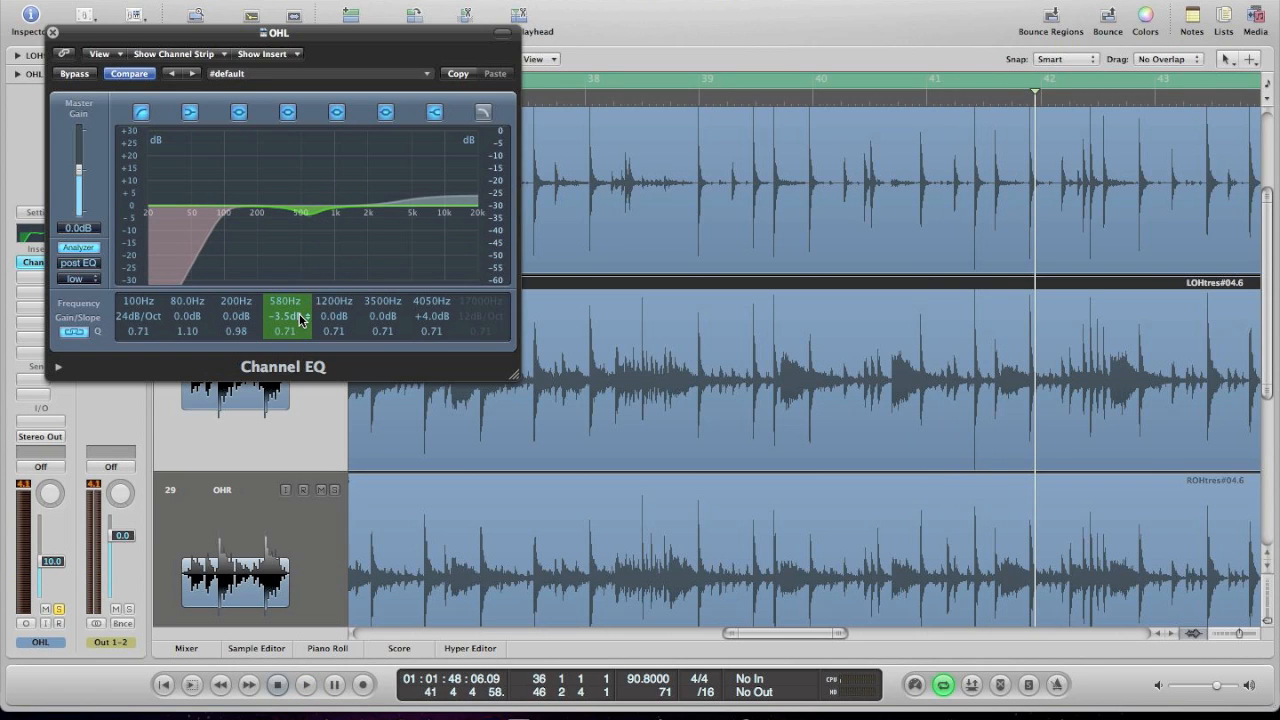
key(space)
mouse_move(298, 318)
mouse_down()
mouse_move(298, 358)
mouse_move(300, 317)
mouse_up()
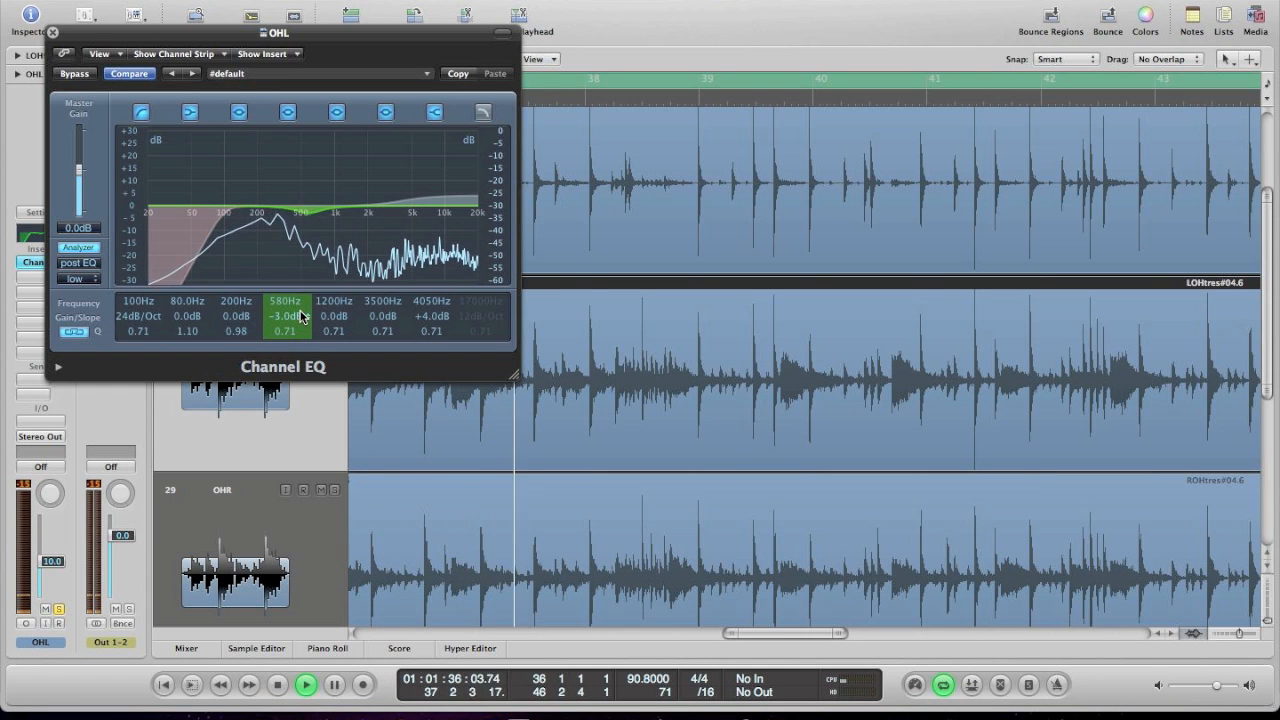
click(74, 76)
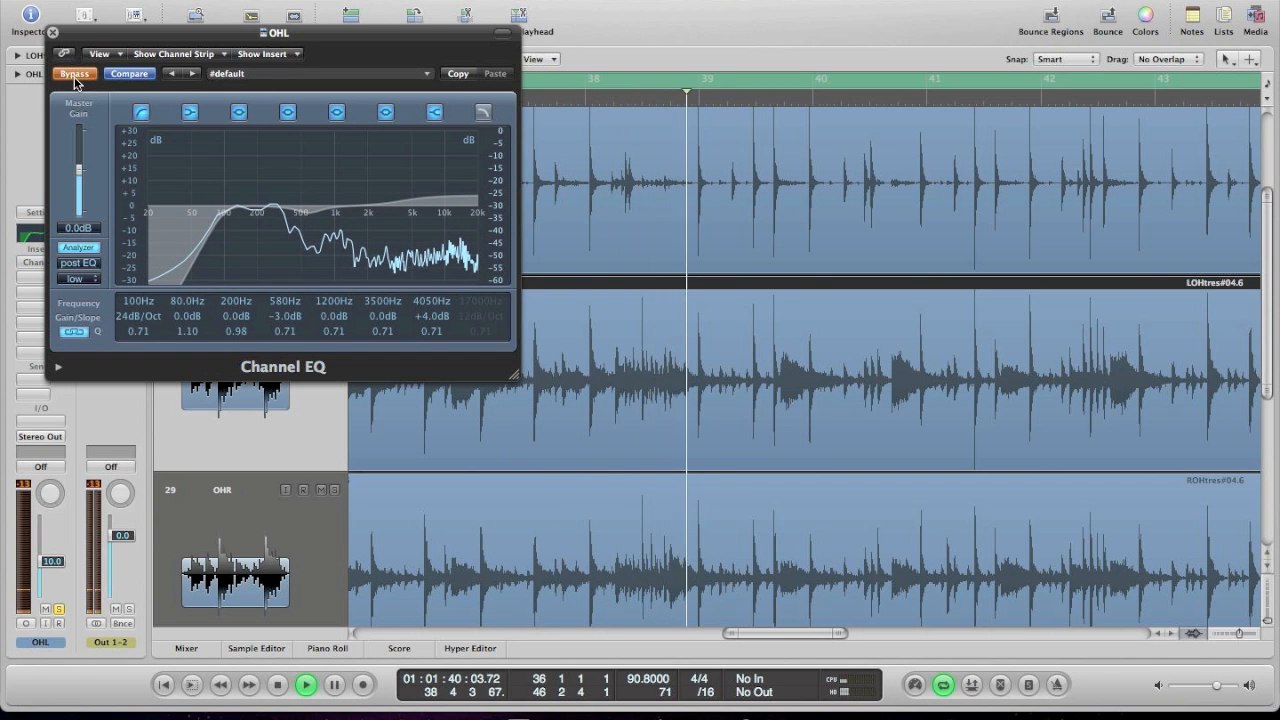
click(74, 74)
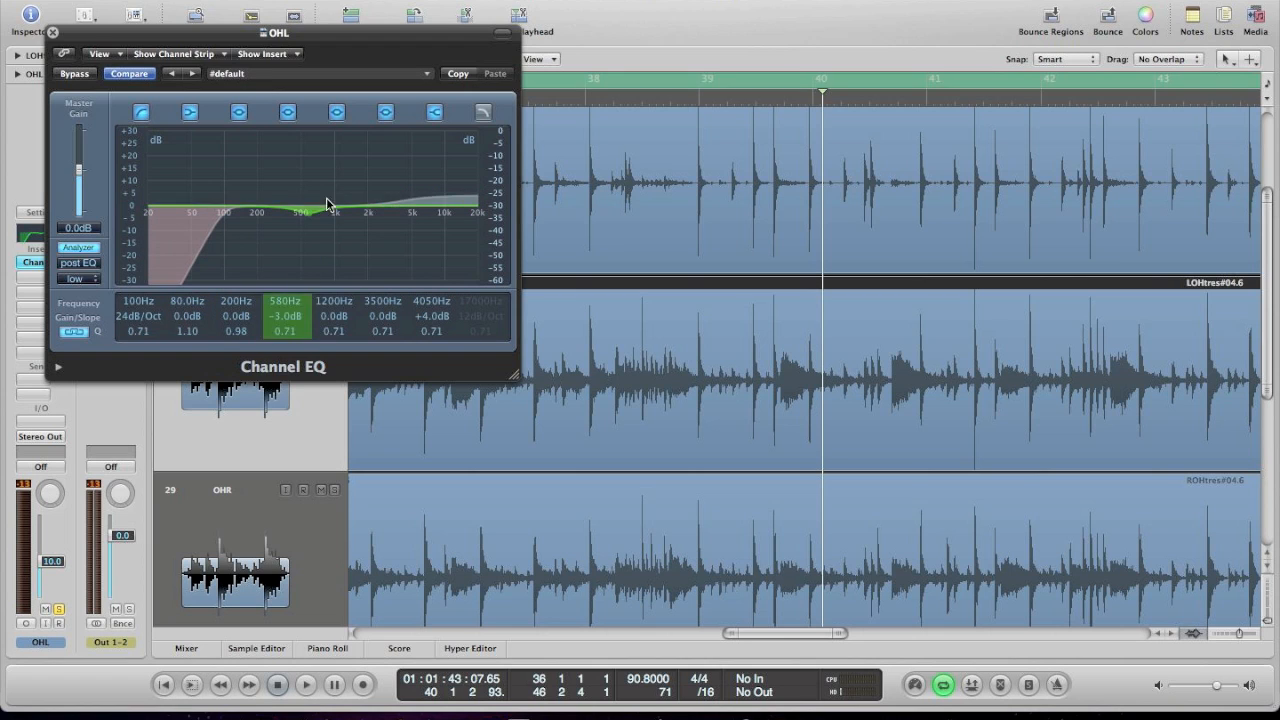
Step: Try the low shelf at 420 Hz with a gain of -9.0 dB, and switch that band off
key(space)
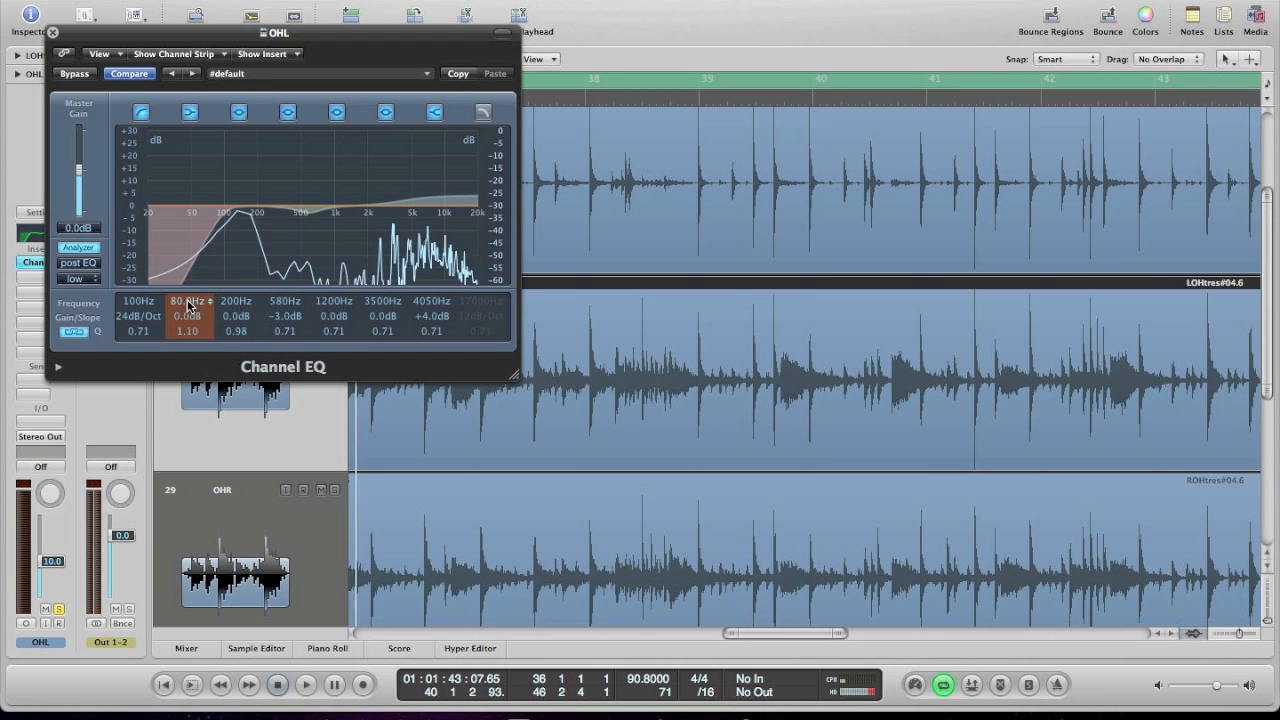
drag(193, 315, 183, 215)
mouse_move(198, 316)
mouse_down()
mouse_move(198, 279)
mouse_move(195, 314)
mouse_up()
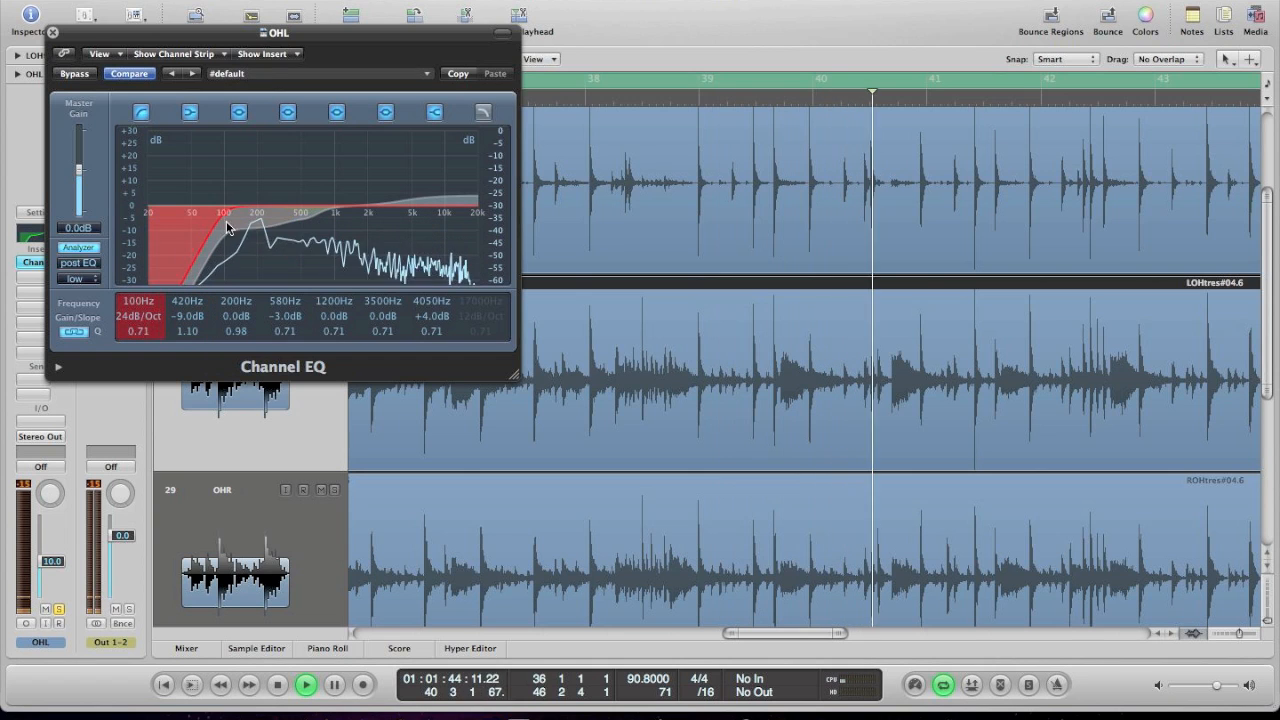
click(190, 111)
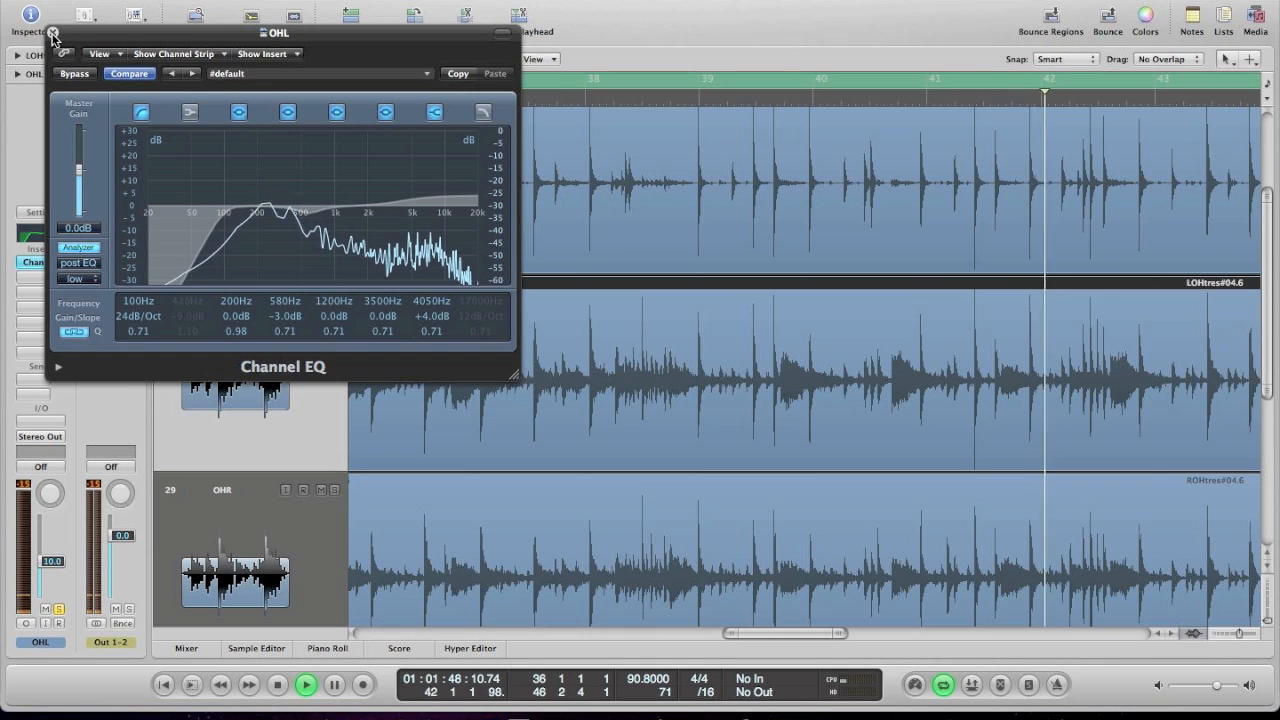
Step: Switch off the analyzer and copy the OHL Channel EQ settings, closing the plug-in
key(space)
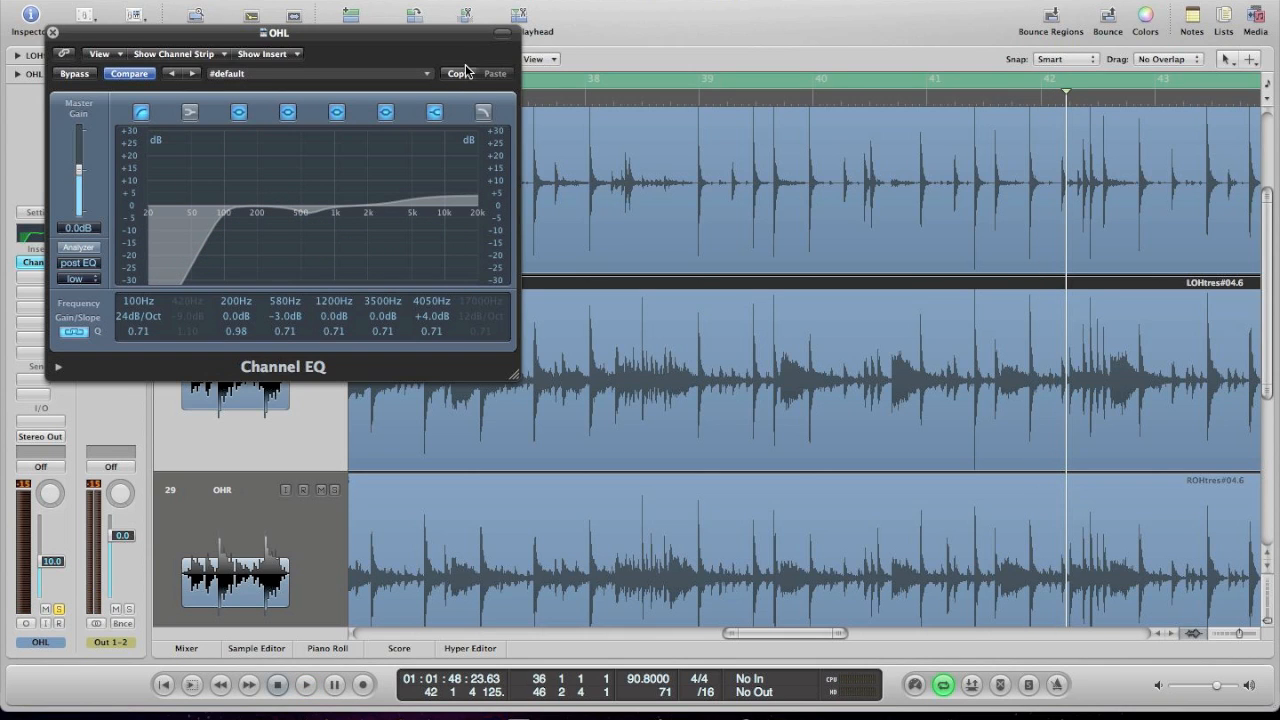
click(462, 72)
click(53, 32)
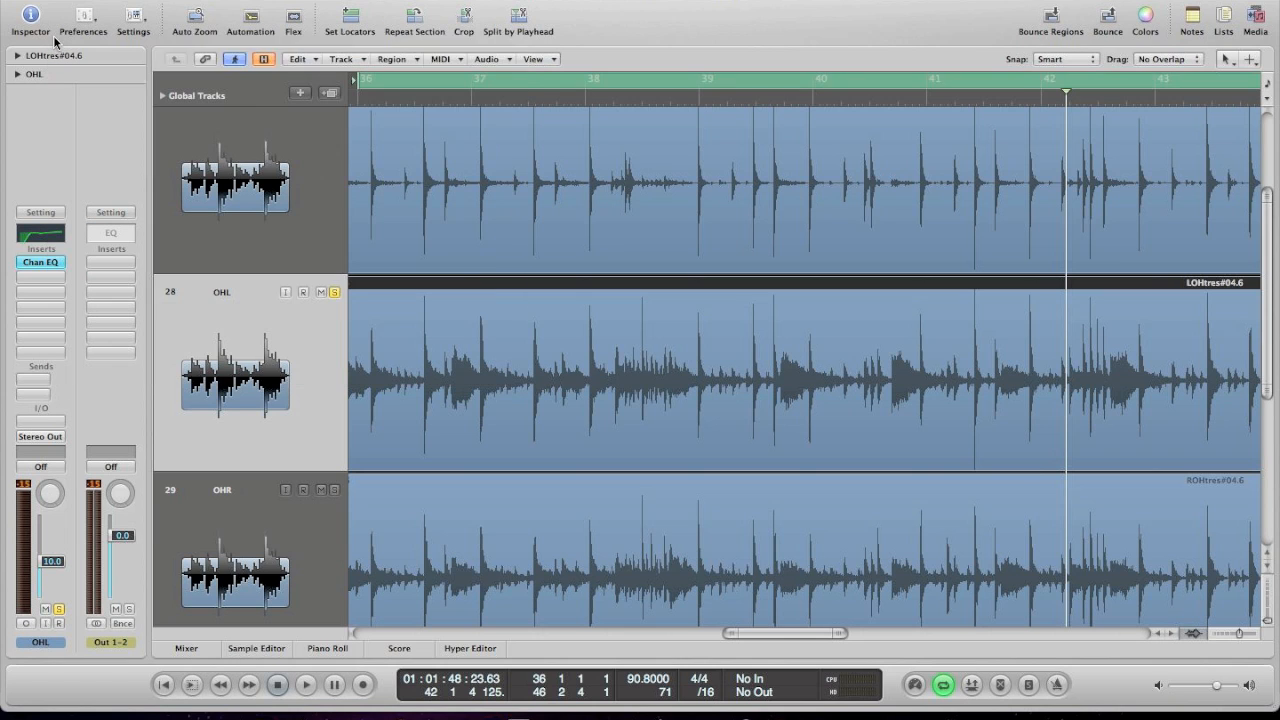
Step: Paste the copied equalizer settings into a Channel EQ on the OHR track and close the plug-in
click(230, 493)
scroll(230, 493, down, 1)
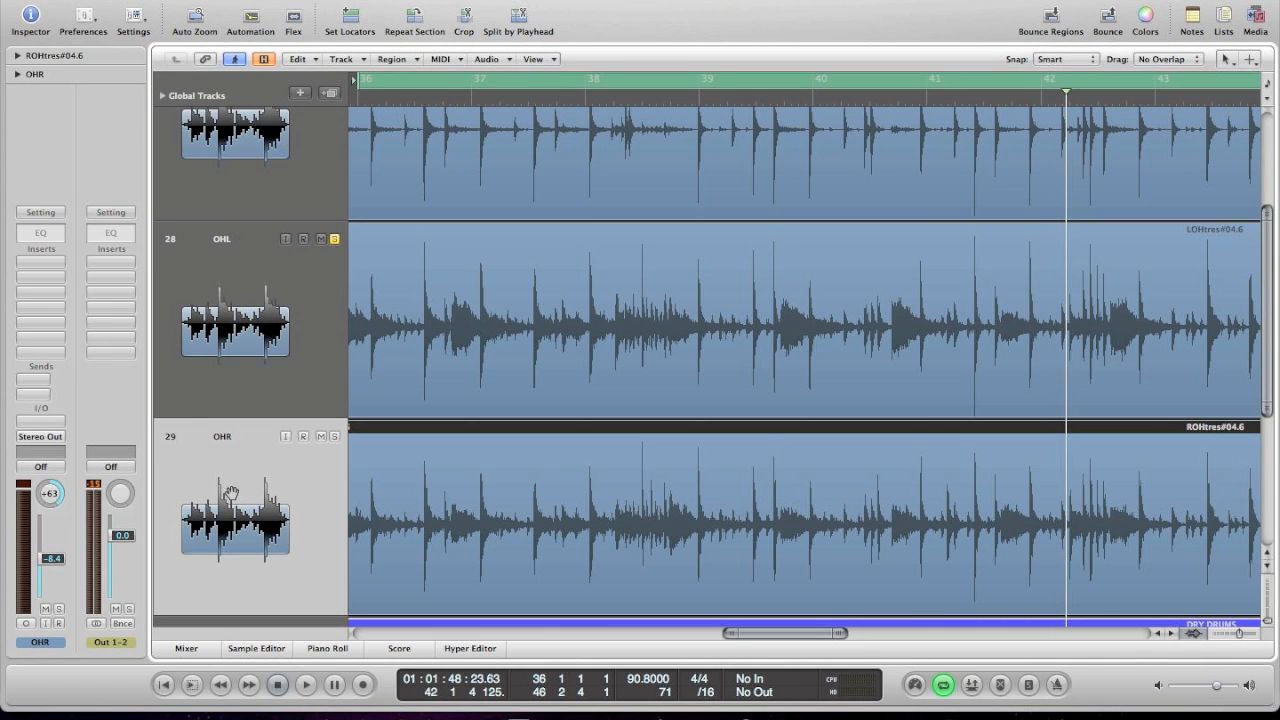
click(37, 234)
click(496, 73)
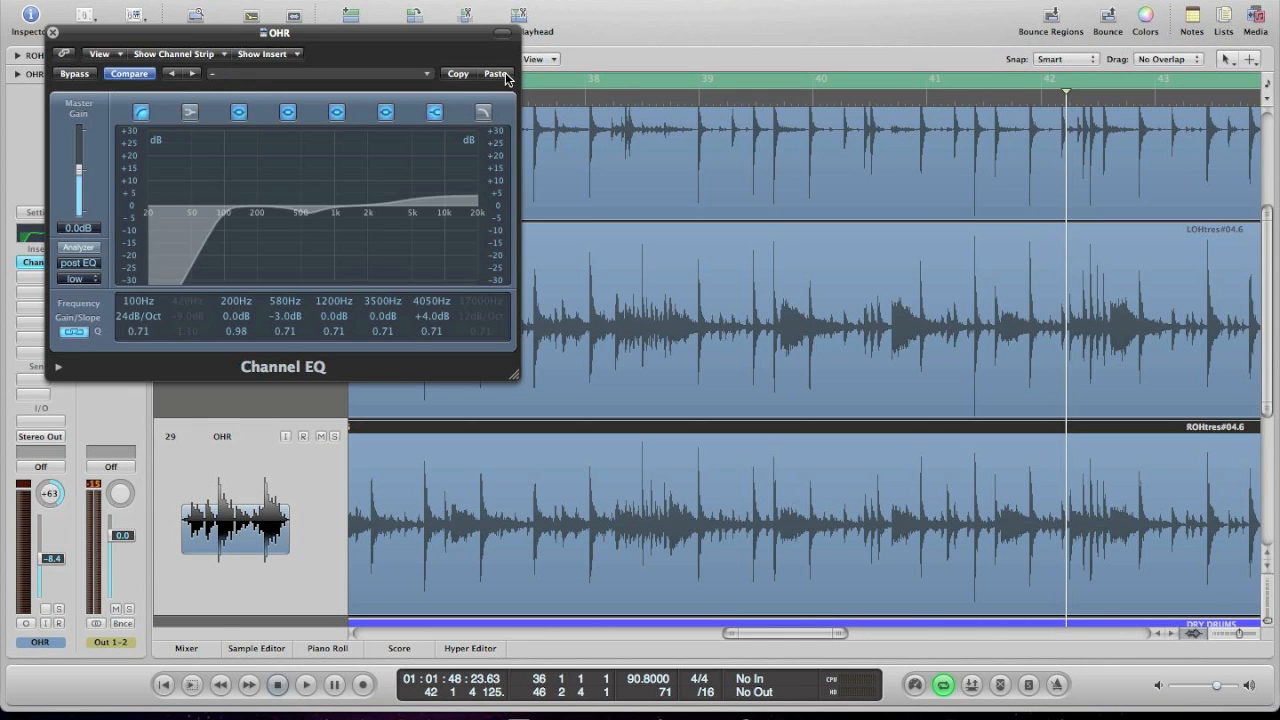
click(53, 33)
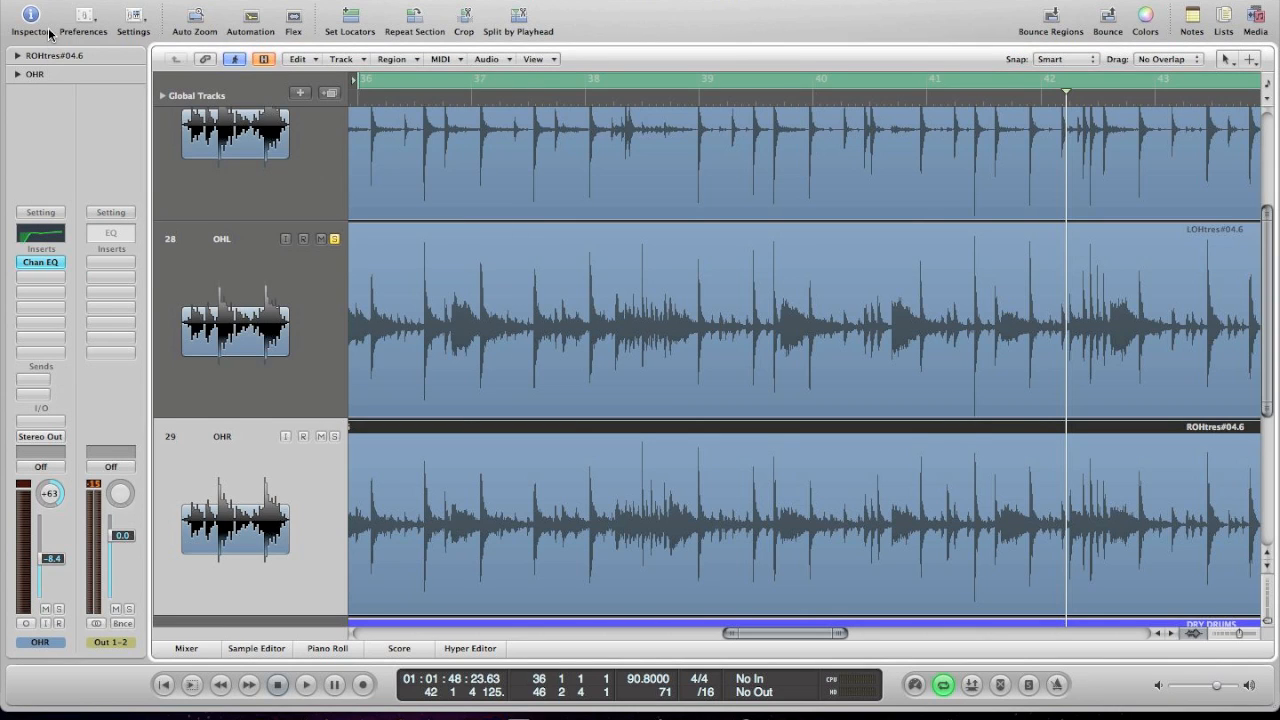
Step: Pan the OHL track to -64 and solo OHR along with it, playing both overheads together
click(245, 268)
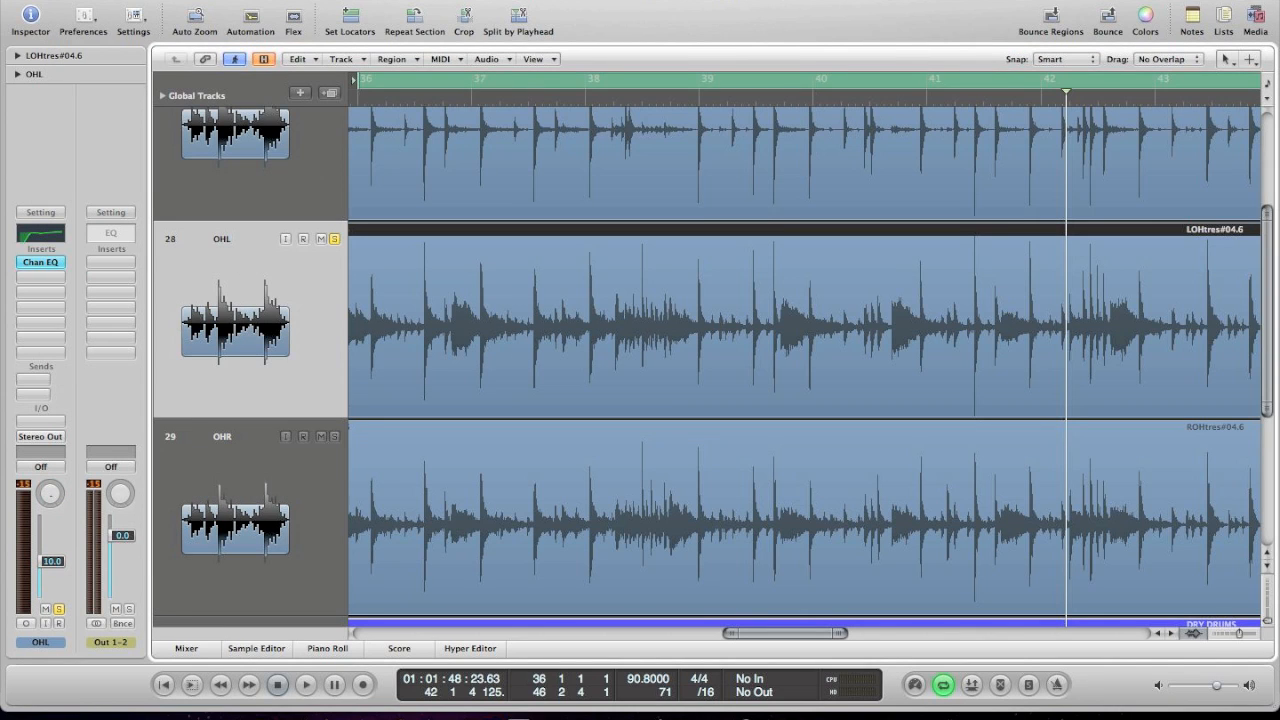
click(334, 444)
key(space)
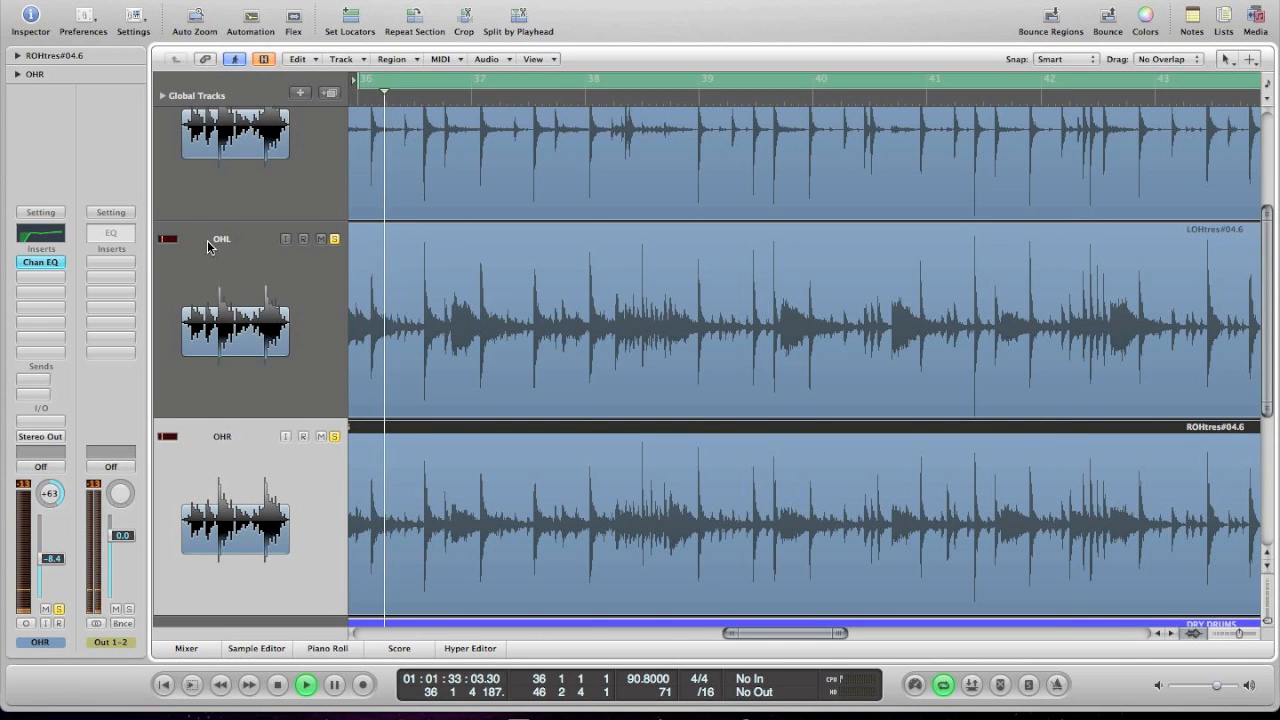
click(226, 318)
click(235, 449)
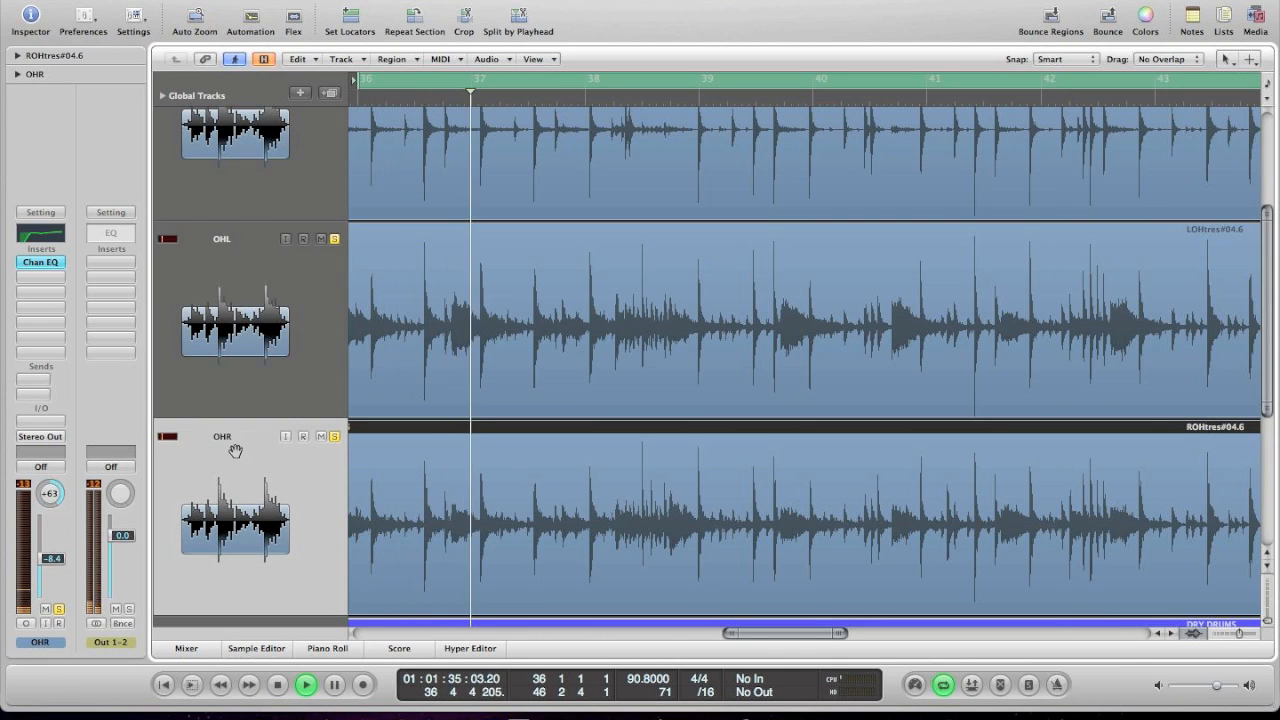
click(233, 263)
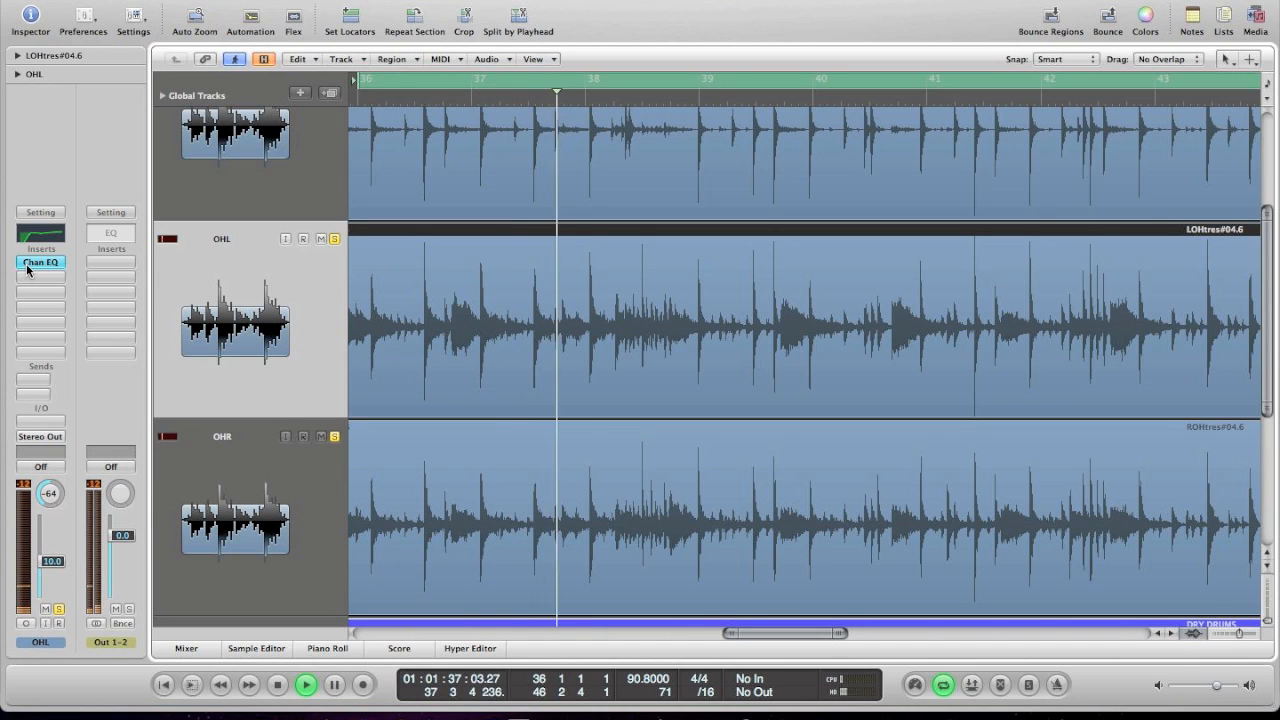
Step: Compare the soloed overheads with and without EQ by repeatedly bypassing the Channel EQ inserts on OHL and OHR in the mixer
click(180, 648)
scroll(355, 421, up, 5)
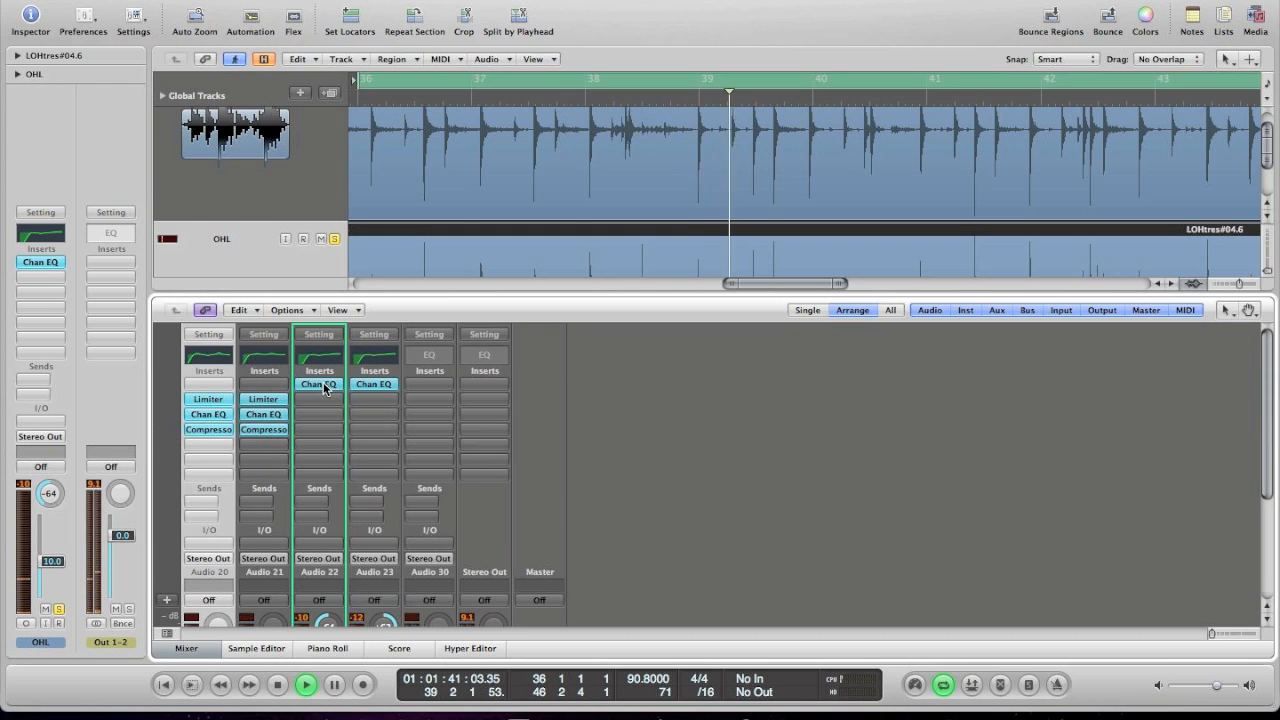
alt+click(318, 384)
alt+click(374, 384)
alt+click(374, 384)
alt+click(318, 384)
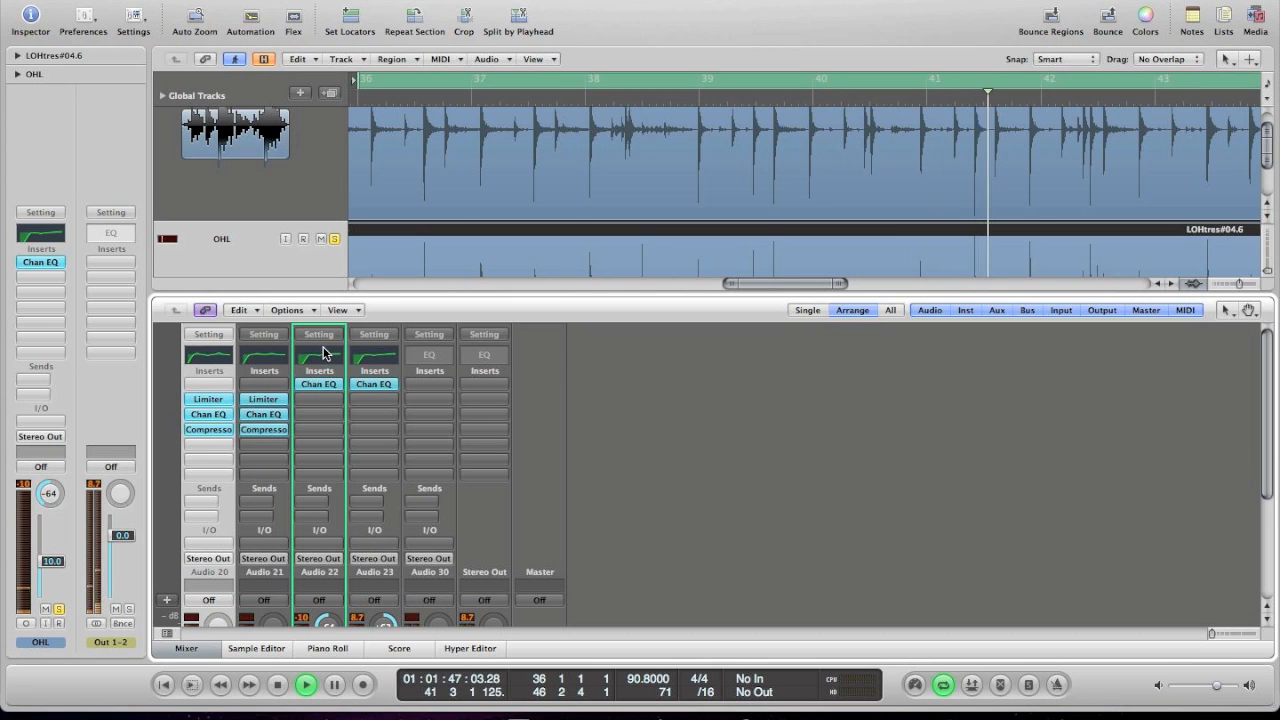
alt+click(318, 384)
alt+click(374, 384)
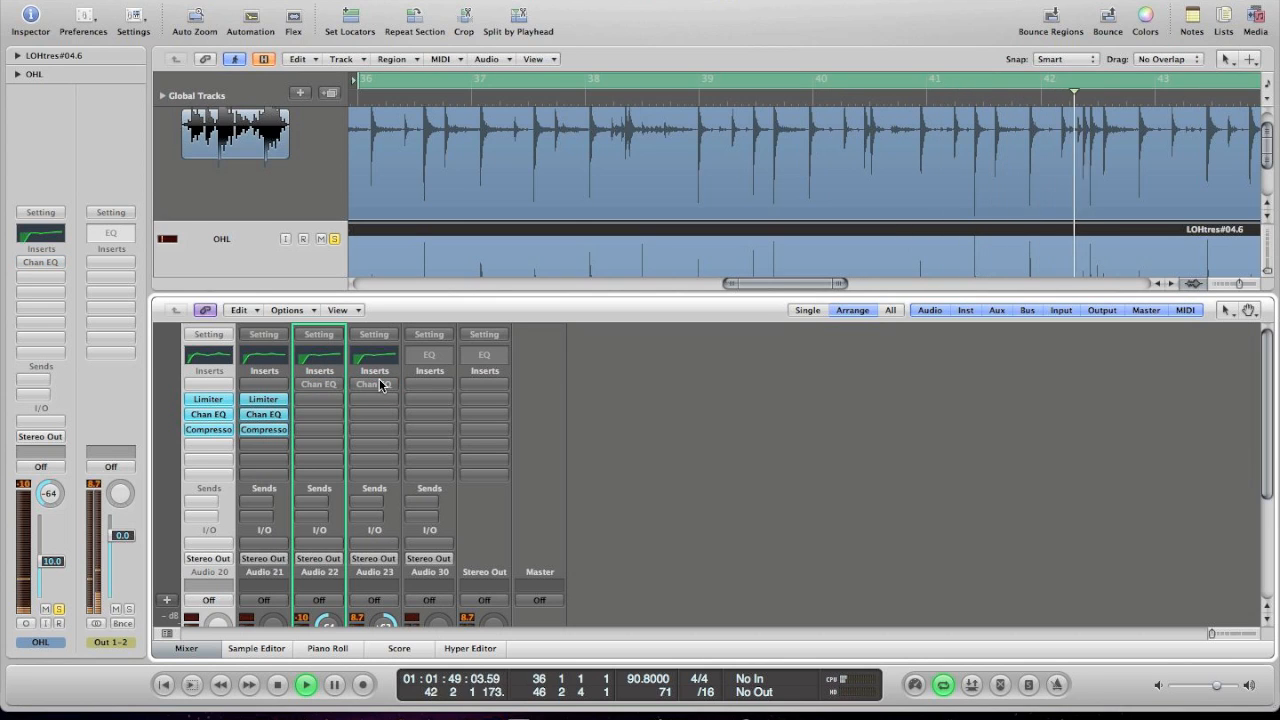
alt+click(374, 384)
alt+click(318, 384)
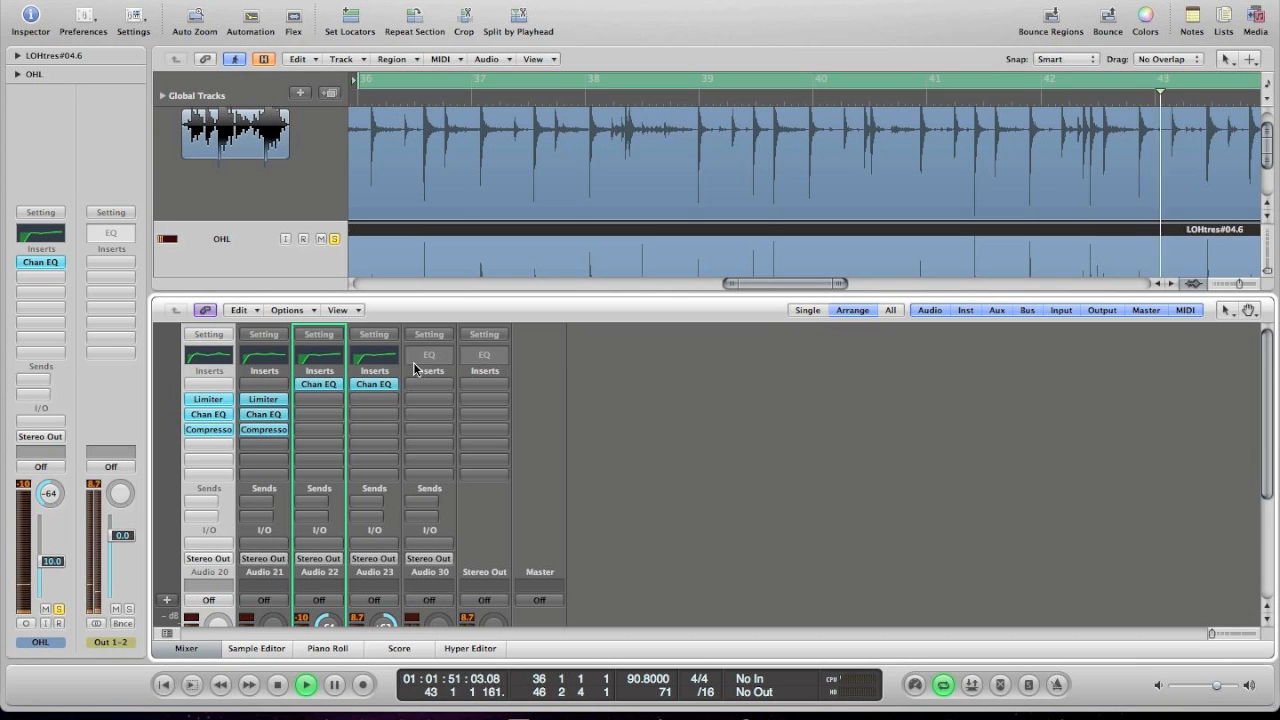
Step: Lower the OHR fader to -10.0 dB and unsolo both overheads to hear them with the kick and snare
scroll(532, 368, down, 5)
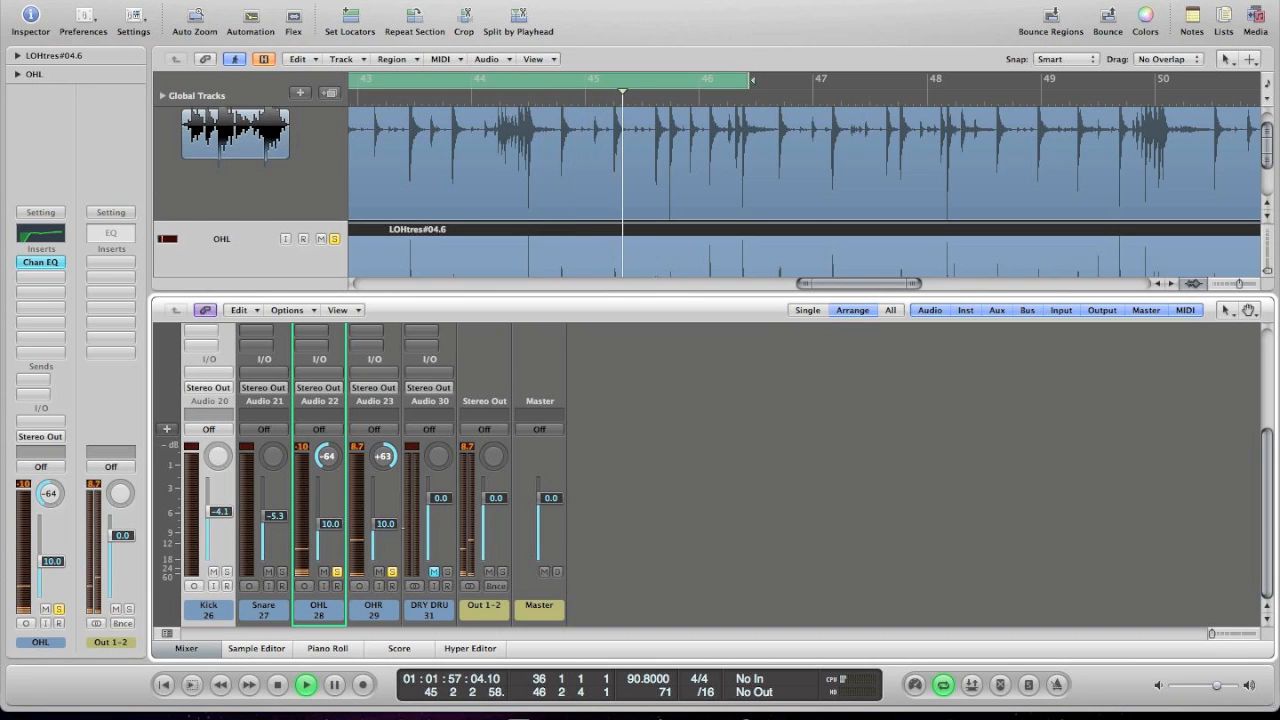
key(space)
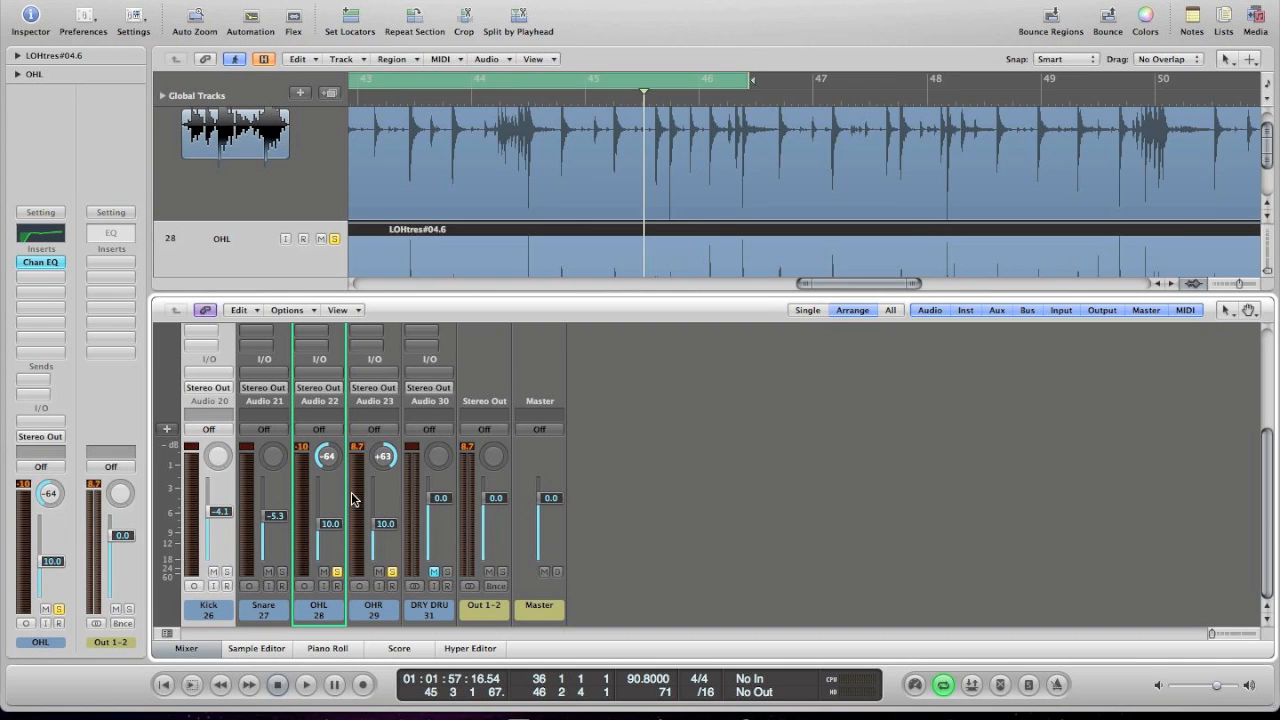
key(space)
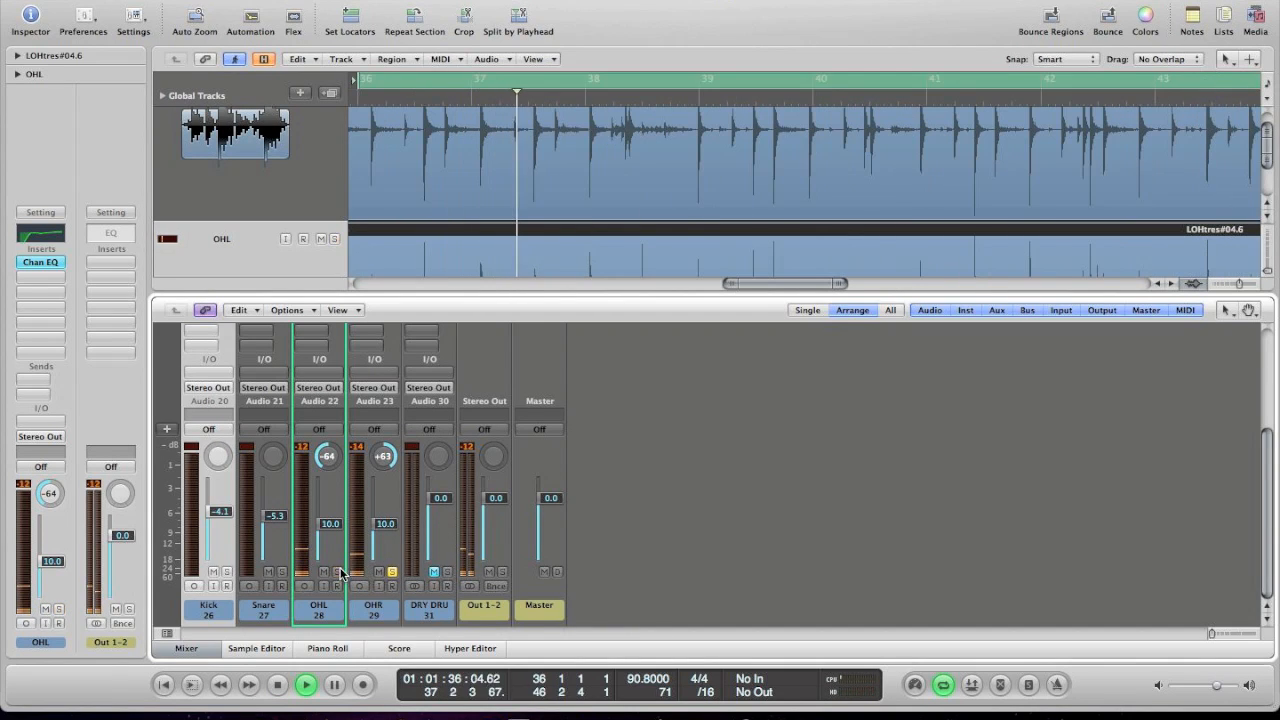
click(391, 571)
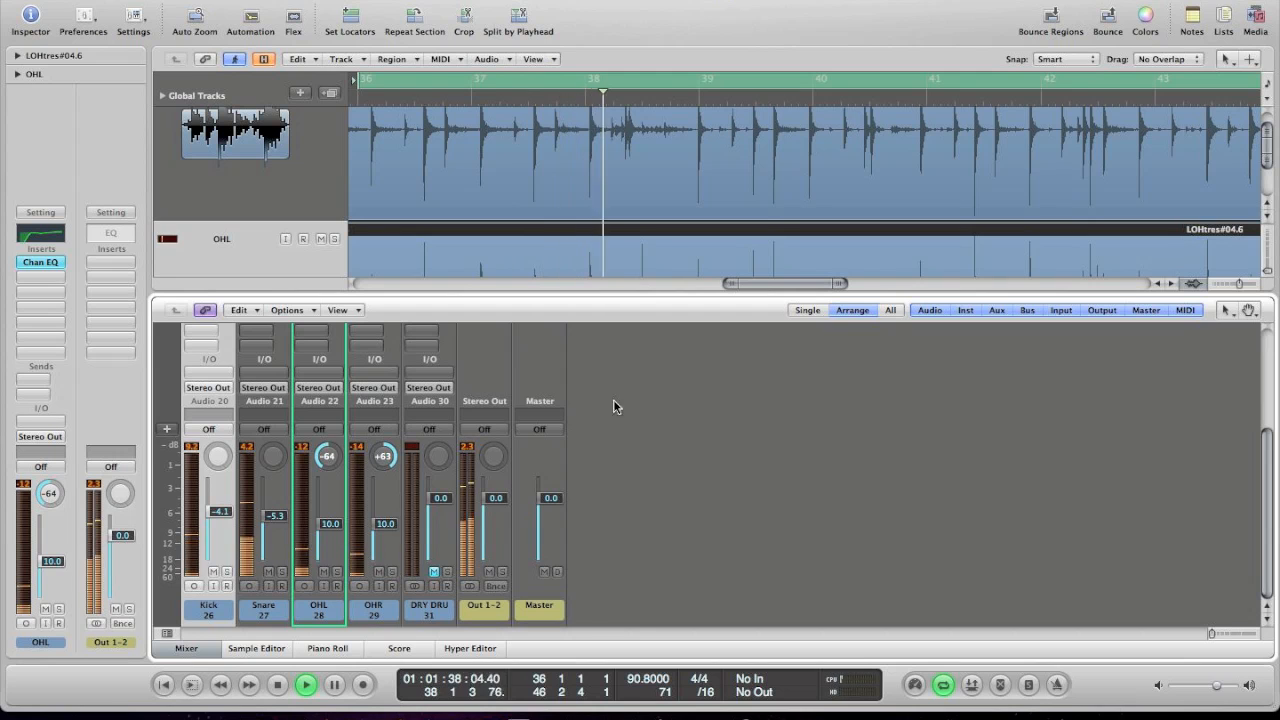
Step: Close the mixer and zoom the arrangement out until every track from Kick to DRY DRUMS fits in view
key(x)
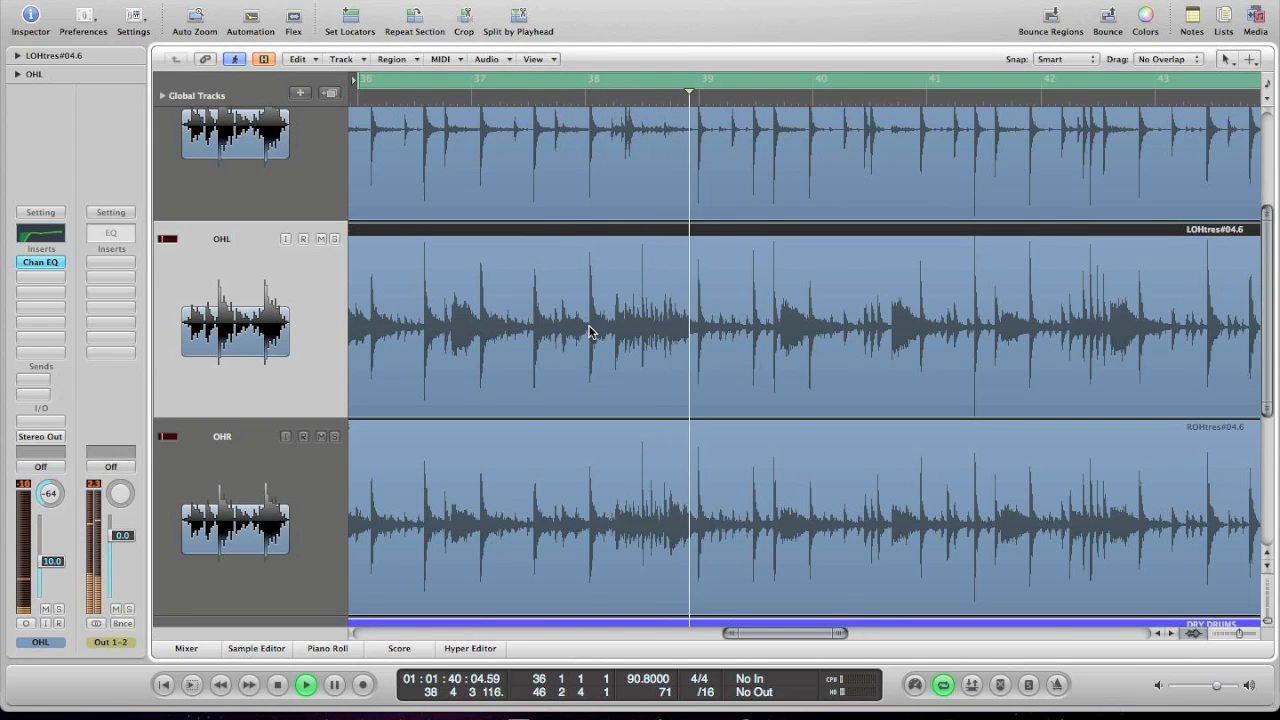
scroll(590, 332, left, 10)
scroll(590, 332, up, 5)
key(ctrl+Left)
key(ctrl+Left)
key(ctrl+Left)
key(ctrl+Left)
key(ctrl+Left)
key(ctrl+Left)
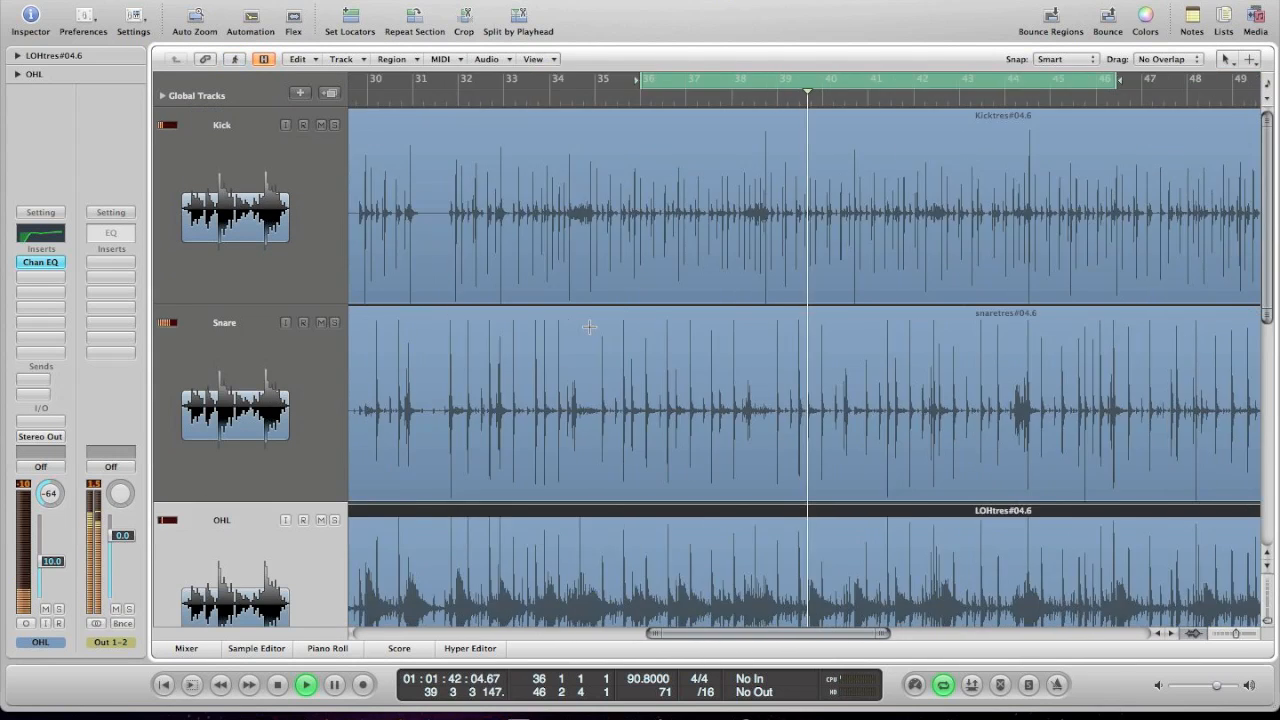
key(ctrl+Up)
key(ctrl+Up)
key(ctrl+Up)
key(ctrl+Up)
key(ctrl+Up)
key(ctrl+Up)
key(ctrl+Up)
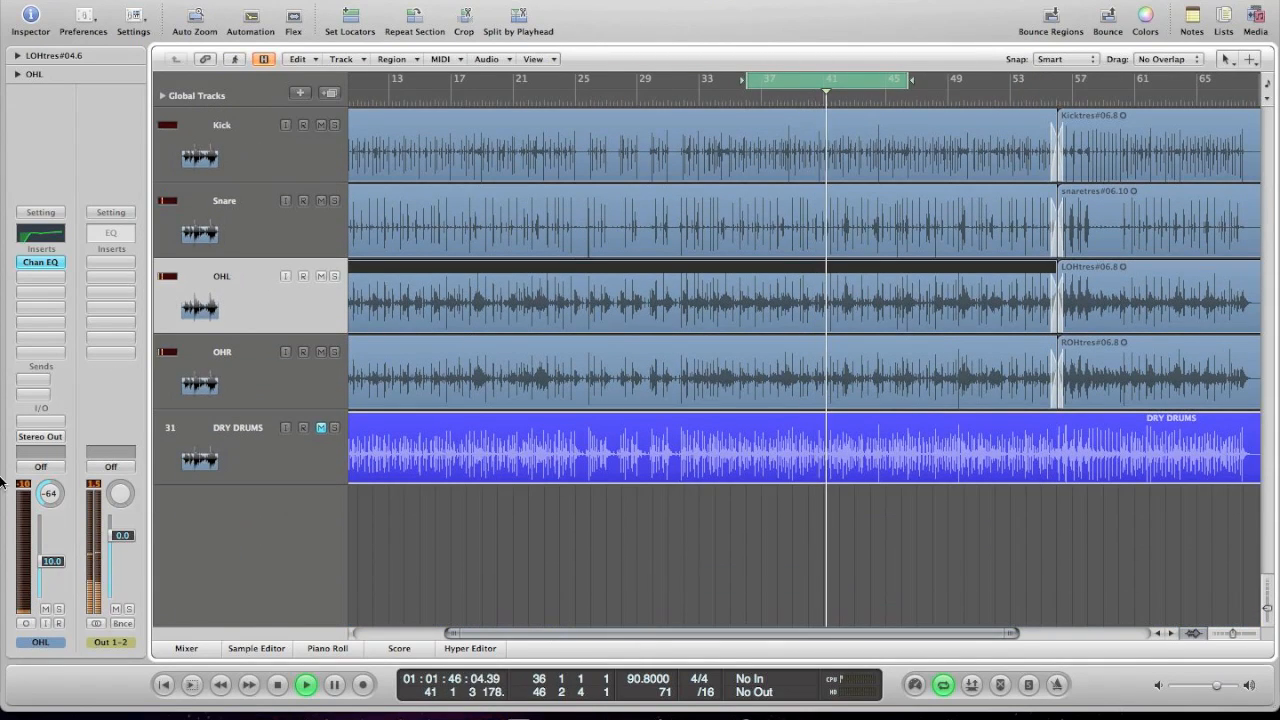
Step: Bypass the Channel EQ on both overheads during full drum playback, and re-enable both inserts to compare the sound
click(188, 648)
scroll(335, 433, up, 5)
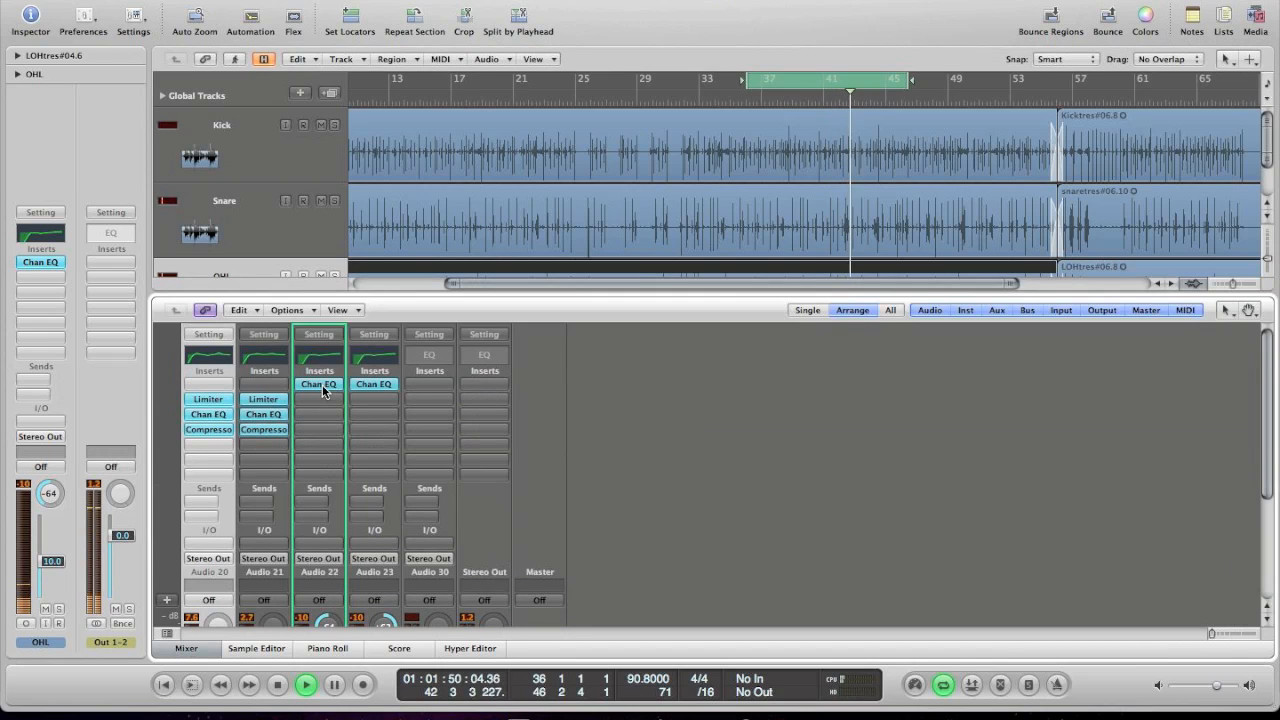
alt+click(330, 390)
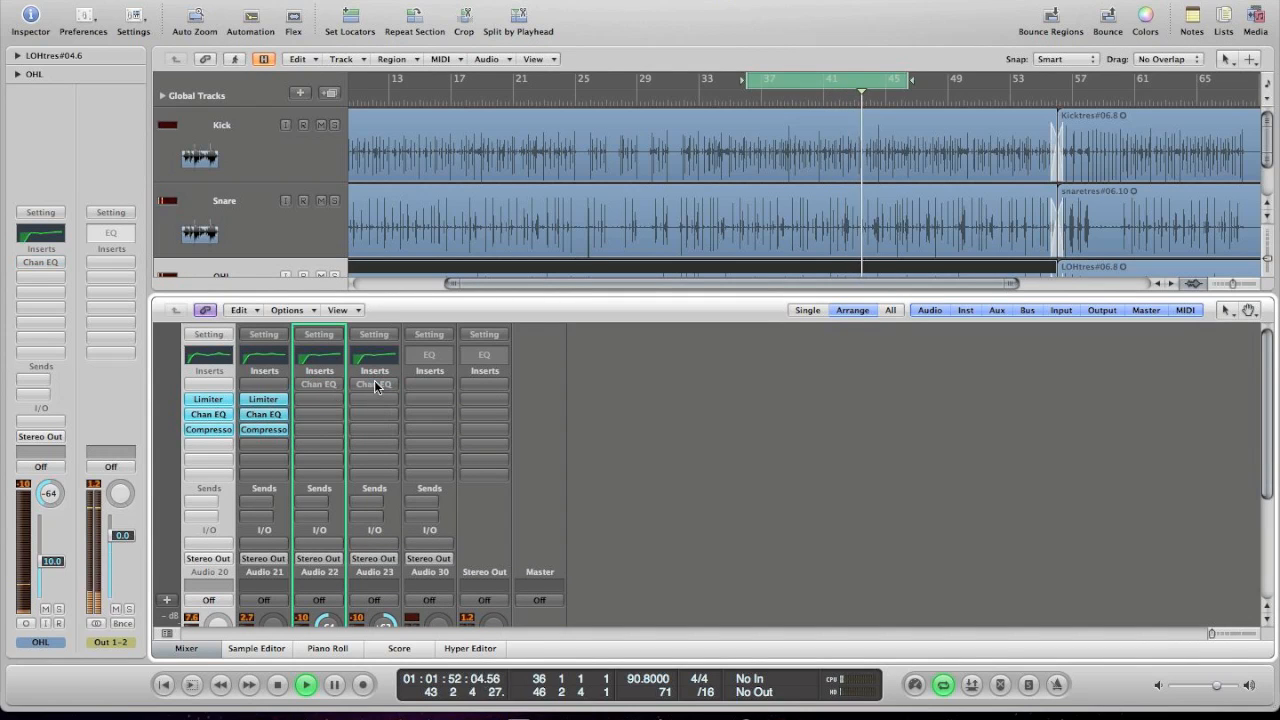
key(space)
alt+click(372, 386)
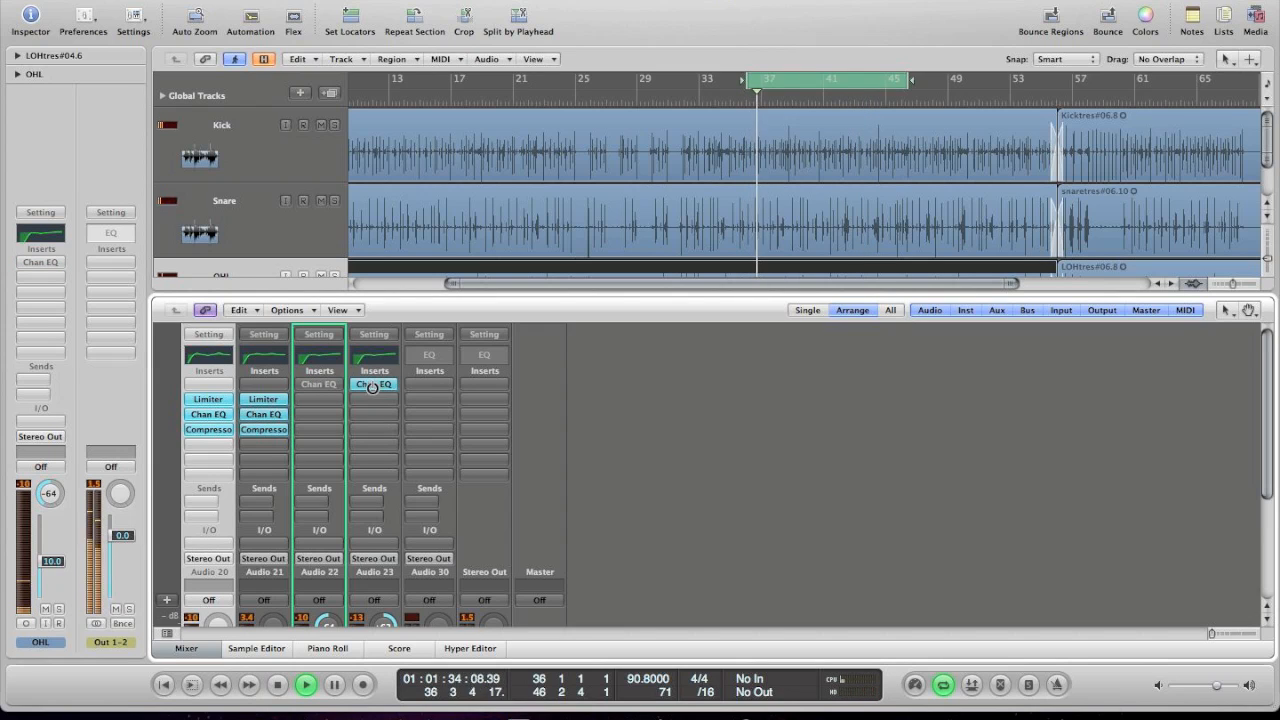
alt+click(332, 387)
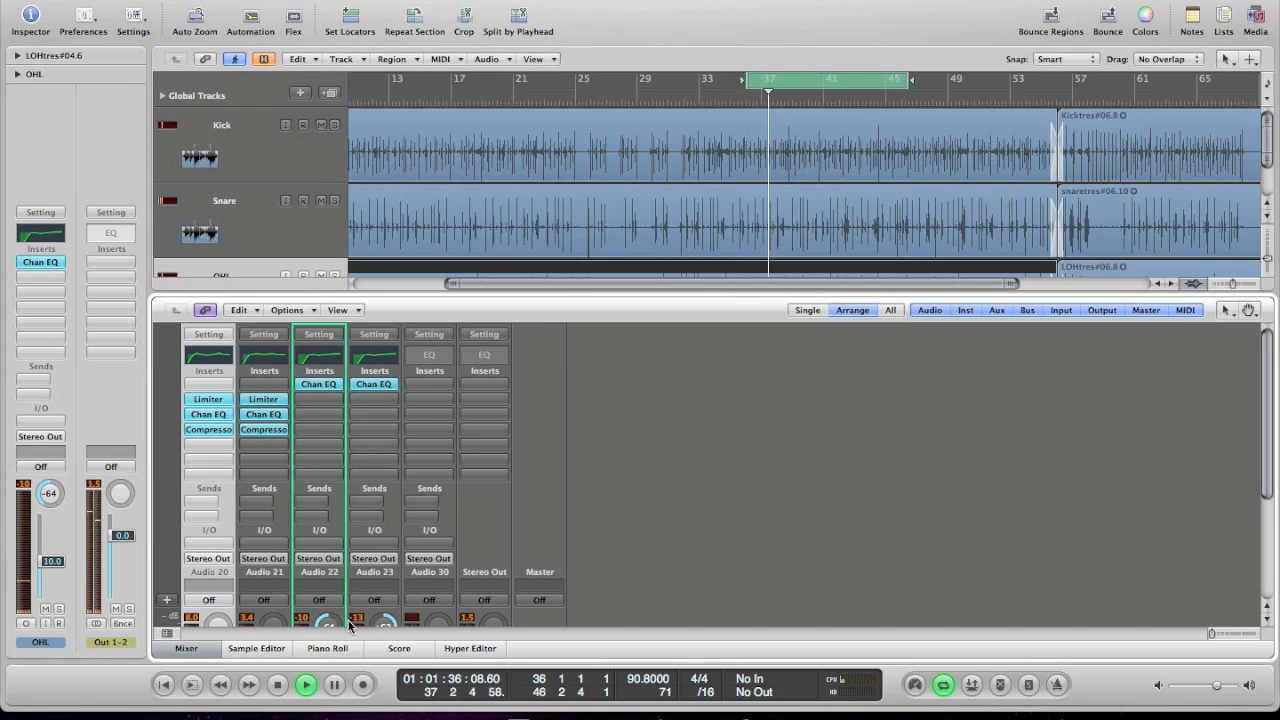
Step: Set the OHL fader to -10.6 dB and the OHR fader to -10.4 dB, closing the mixer
scroll(314, 466, down, 4)
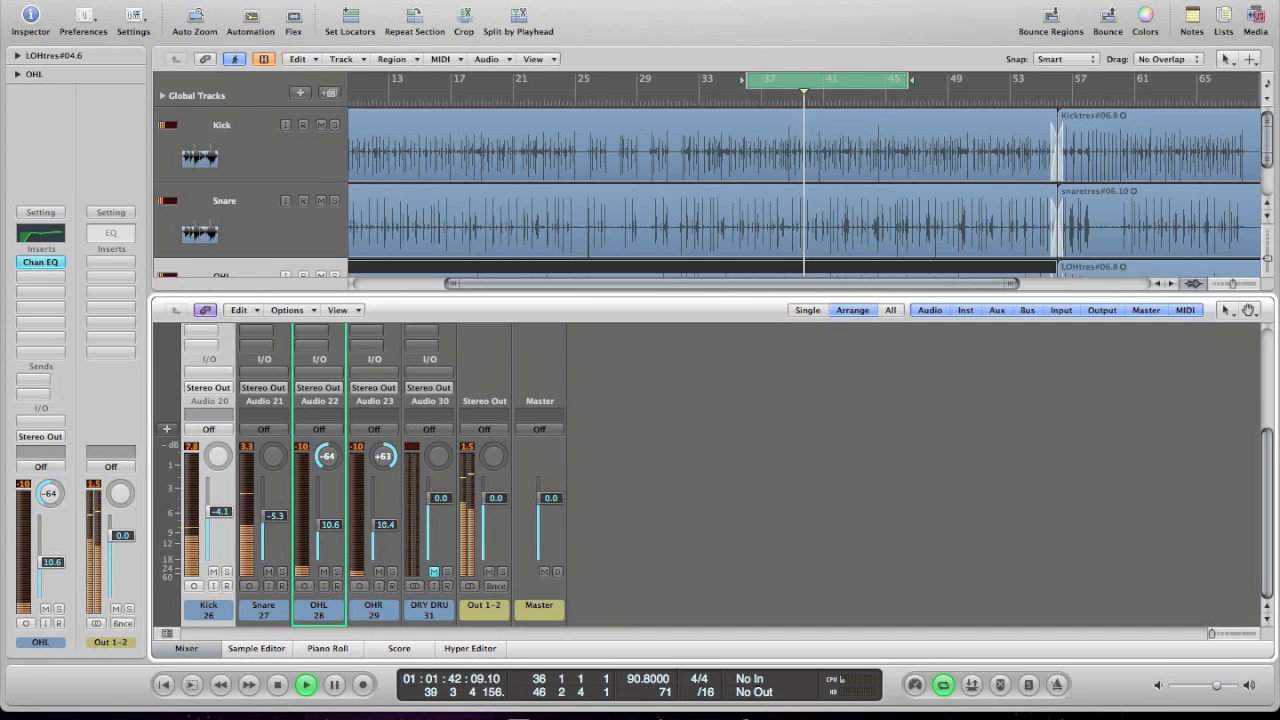
click(182, 648)
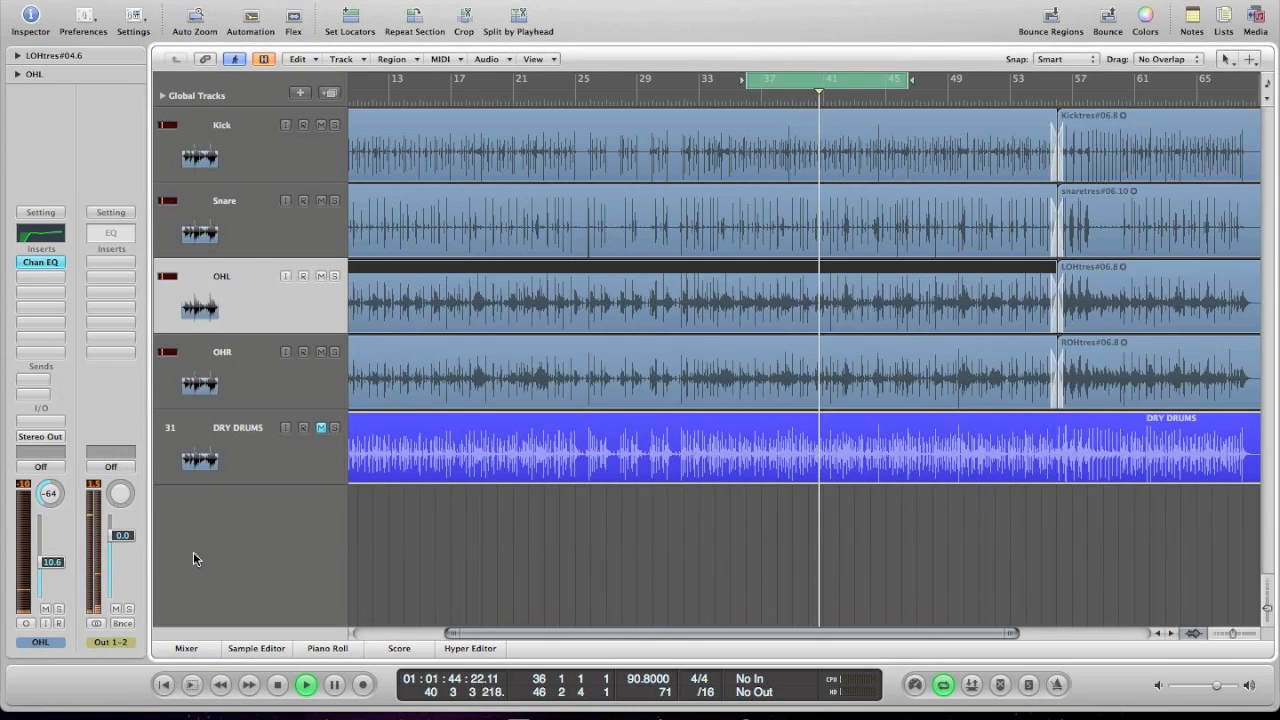
Step: Solo the DRY DRUMS track and toggle its playback to compare the unprocessed drums with the mix
click(335, 428)
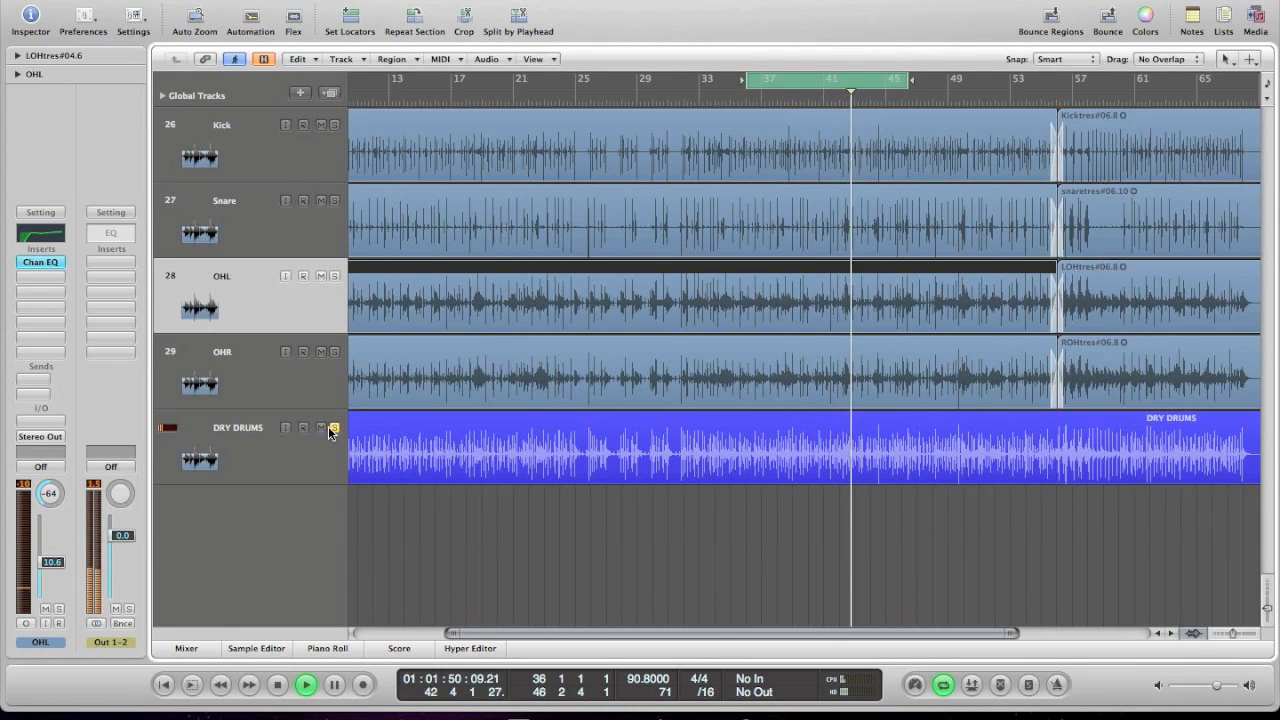
click(334, 428)
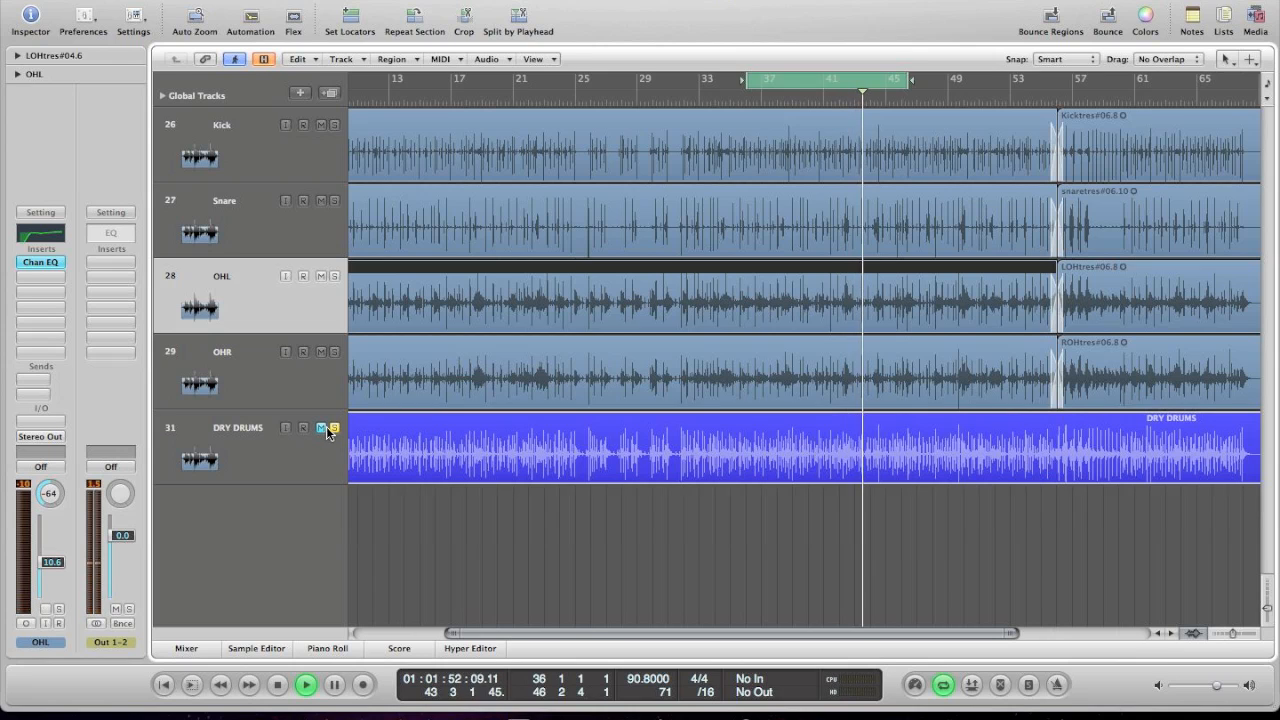